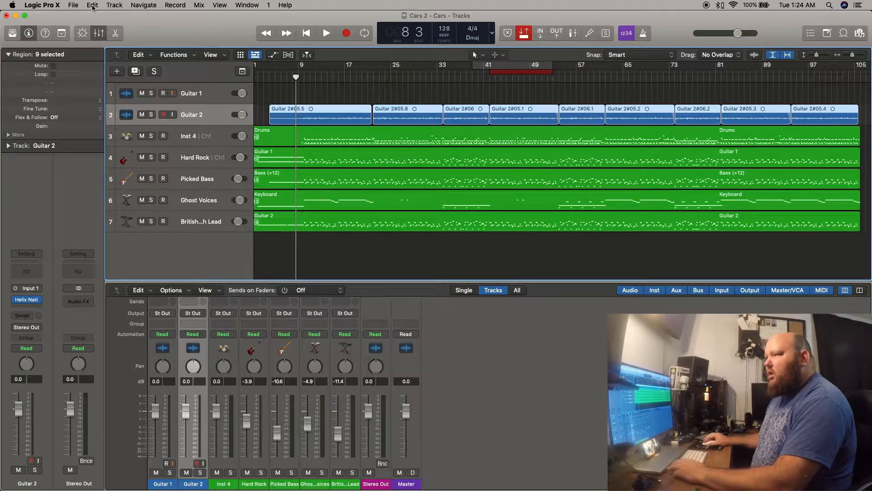
Bounce the nine selected Guitar 2 regions in place to a new track named "Bass Track Variax", with the source set to Leave.
{"action": "left_click", "coordinate": [93, 5]}
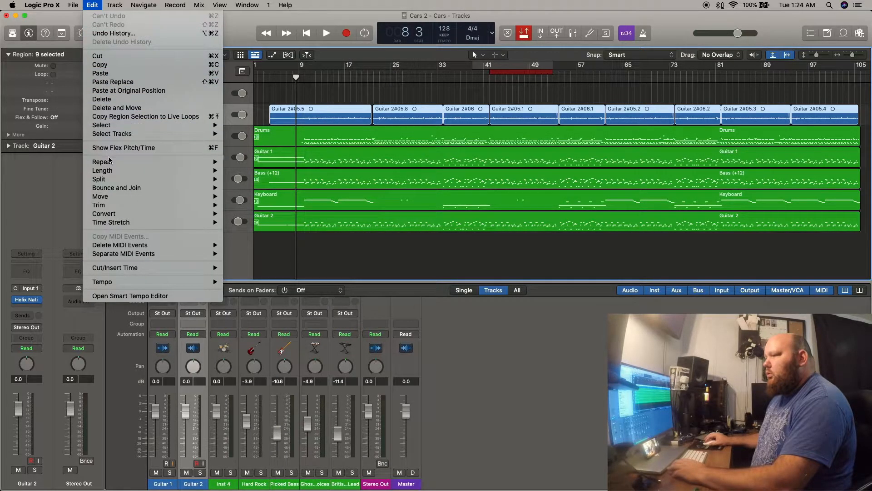
{"action": "mouse_move", "coordinate": [113, 189]}
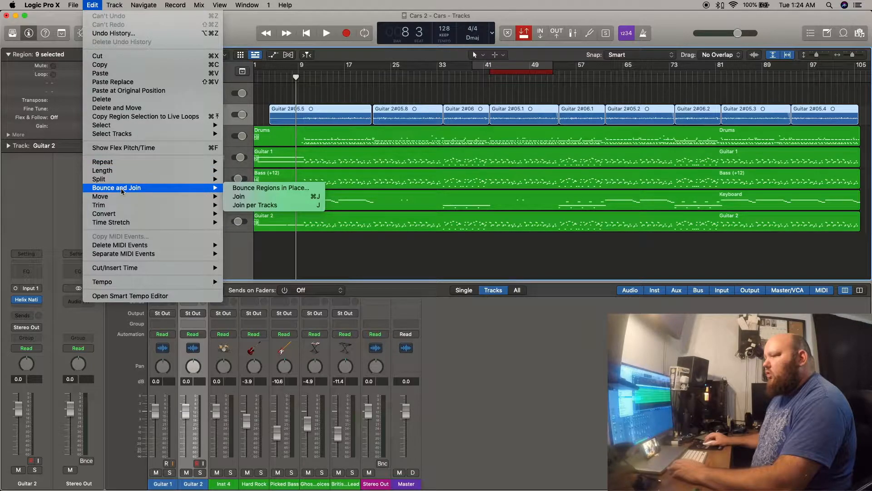
{"action": "left_click", "coordinate": [270, 188]}
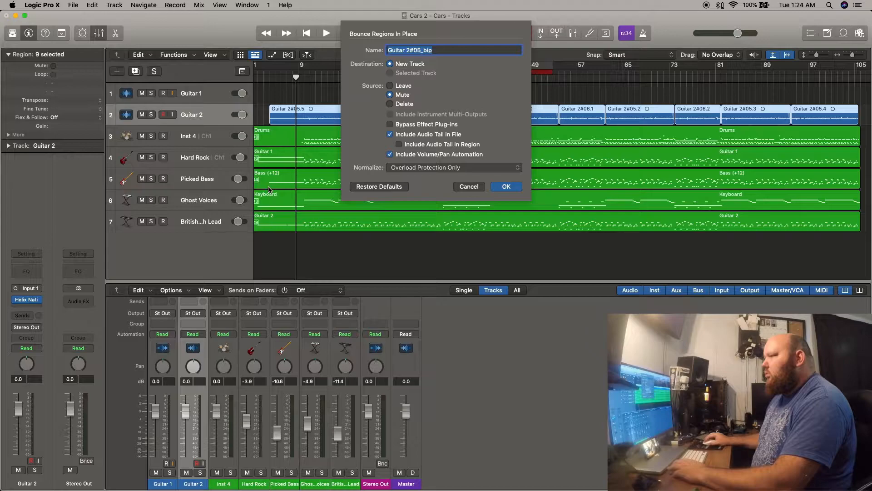
{"action": "key", "text": "Right"}
{"action": "key", "text": "BackSpace"}
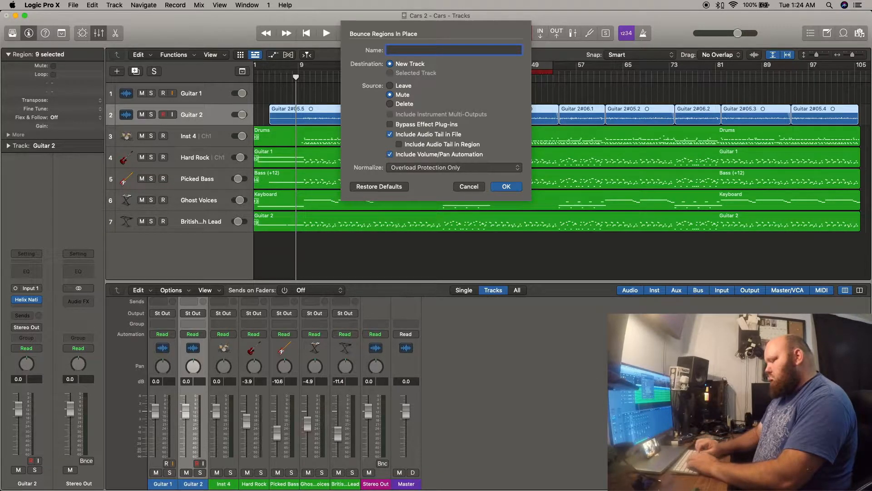
{"action": "type", "text": "Bass Track"}
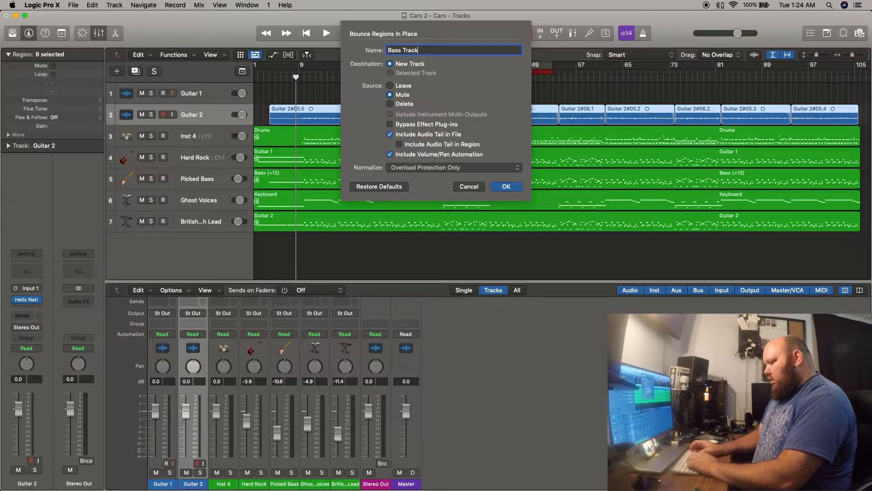
{"action": "type", "text": " Variax"}
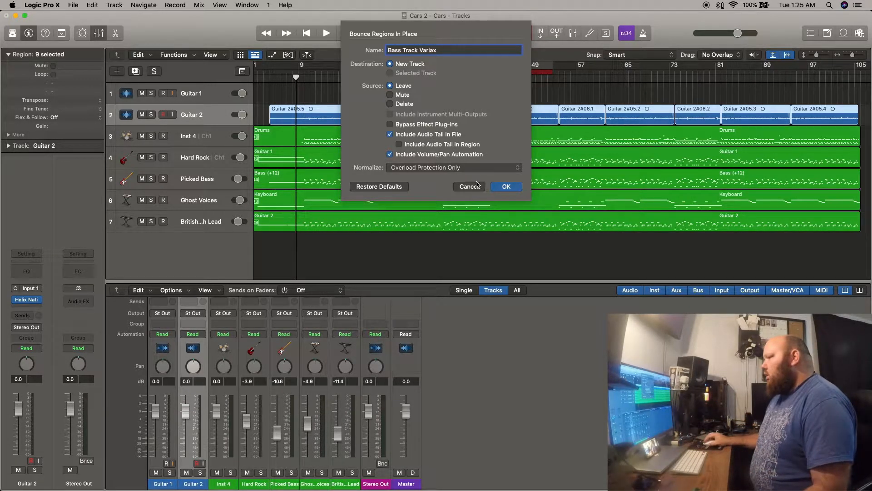
{"action": "left_click", "coordinate": [506, 188]}
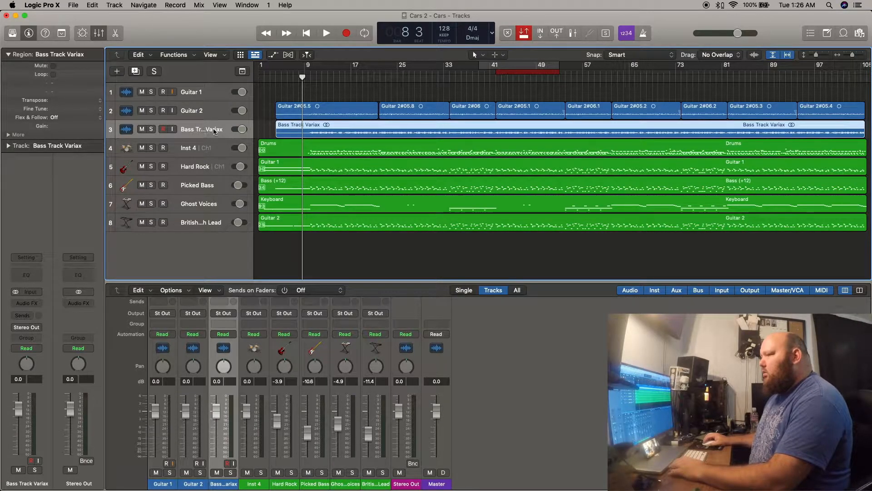
Solo the bounced Bass Track Variax track and play back a few bars of it.
{"action": "left_click", "coordinate": [151, 130]}
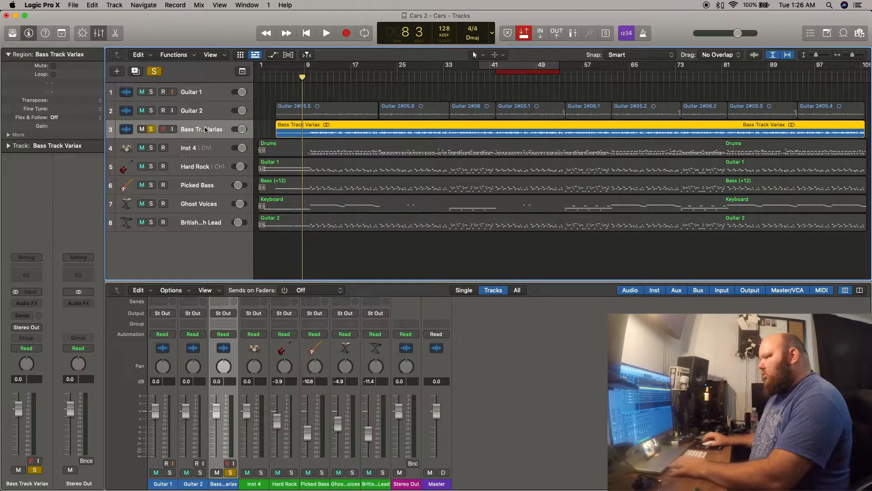
{"action": "key", "text": "space"}
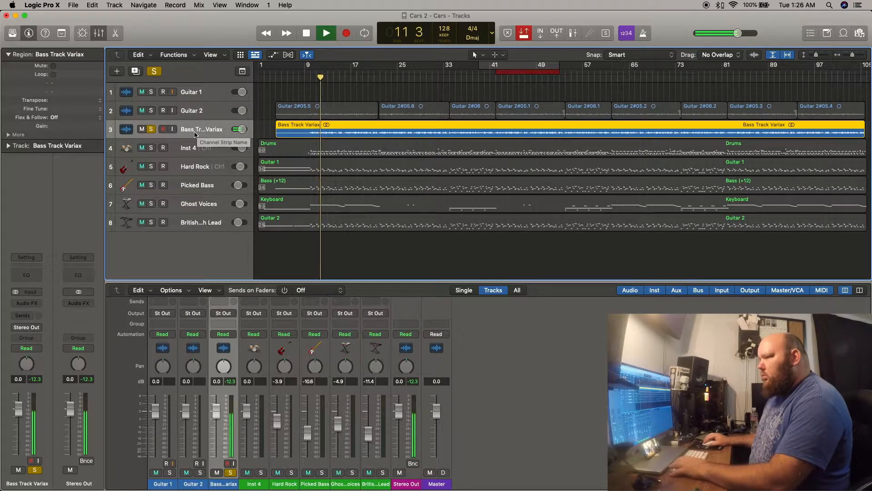
{"action": "key", "text": "space"}
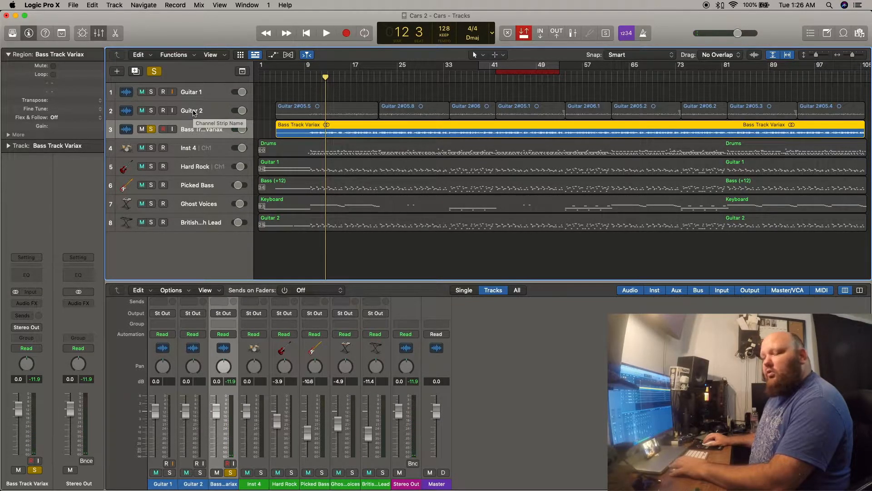
Bypass the Helix Native plug-in on the Guitar 2 track and audition the bounced track with its solo off and on.
{"action": "left_click", "coordinate": [193, 110]}
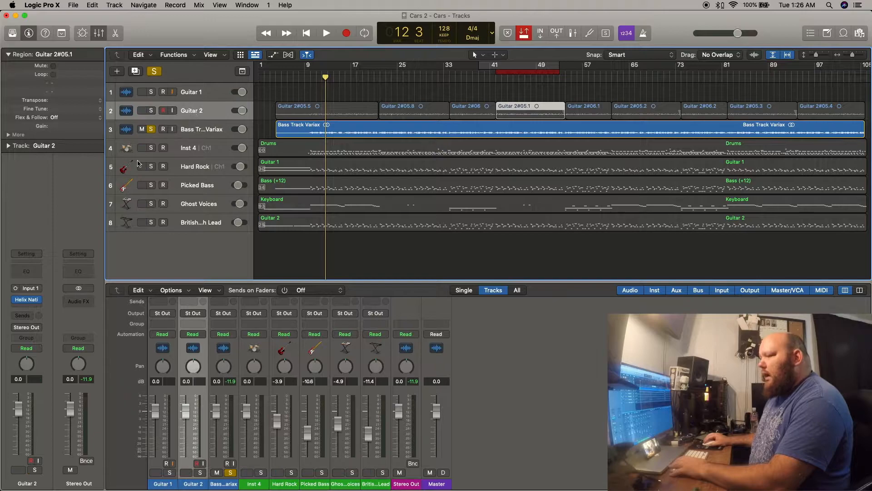
{"action": "mouse_move", "coordinate": [37, 301]}
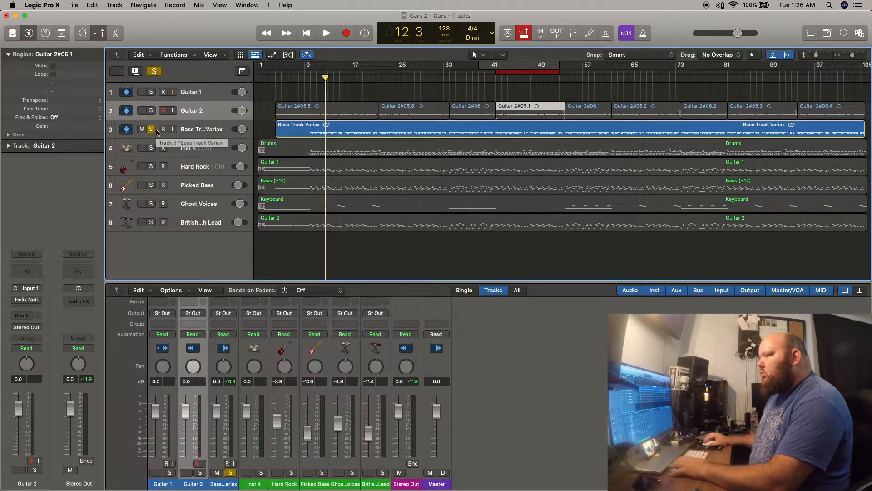
{"action": "key", "text": "space"}
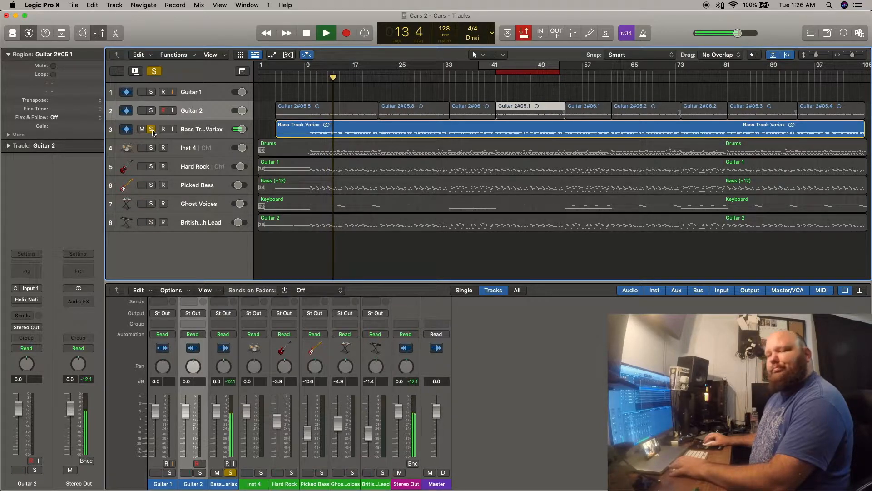
{"action": "left_click", "coordinate": [153, 131]}
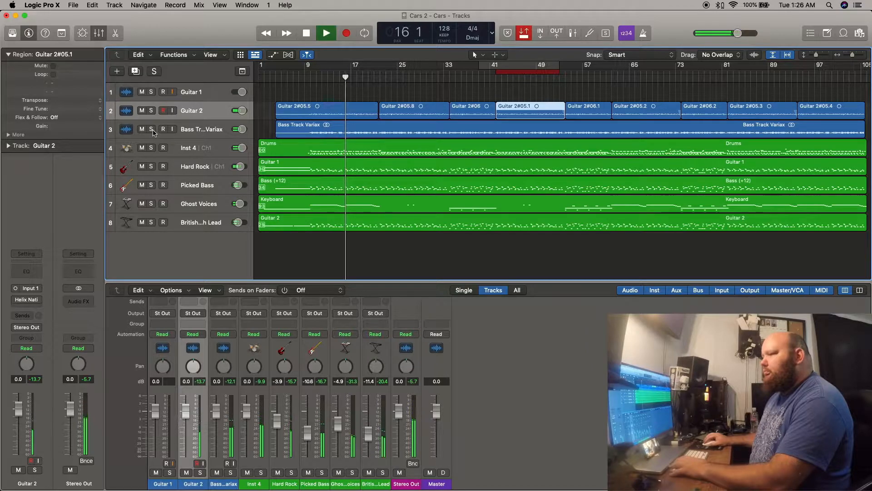
{"action": "left_click", "coordinate": [151, 130]}
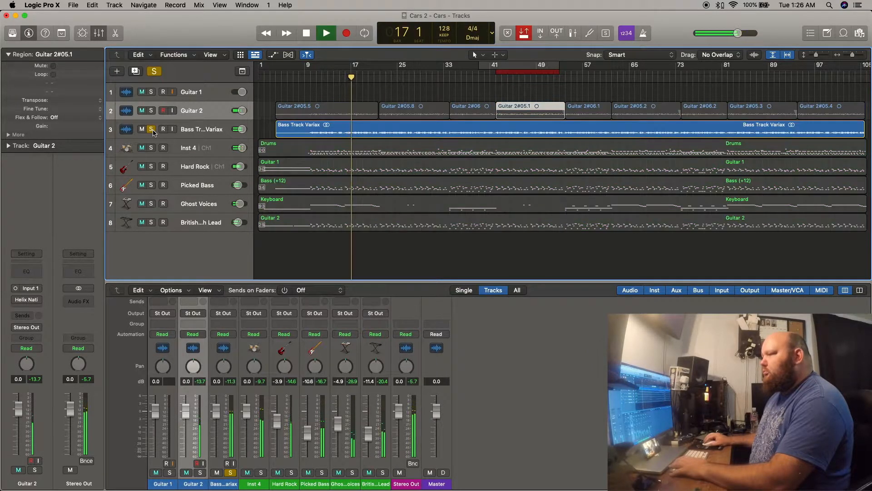
{"action": "key", "text": "space"}
Rename the bounced Bass Track Variax track as "Guitar 3".
{"action": "double_click", "coordinate": [203, 130]}
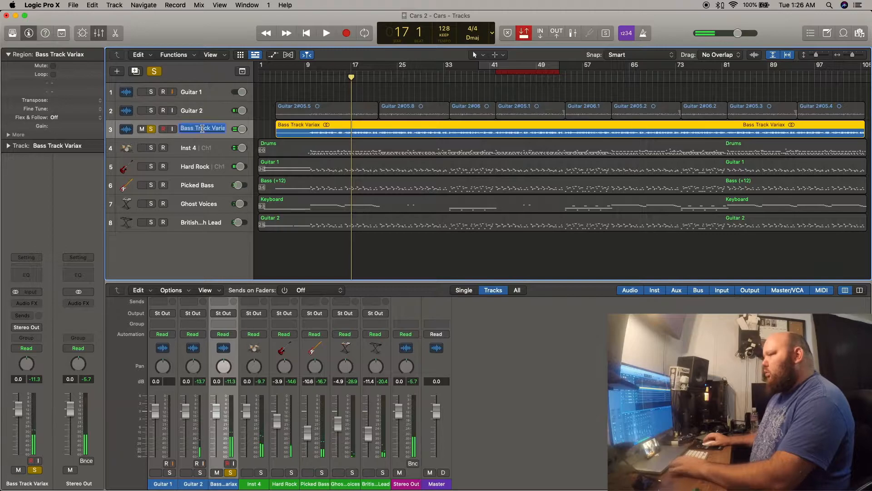
{"action": "key", "text": "BackSpace"}
{"action": "type", "text": "Guitar"}
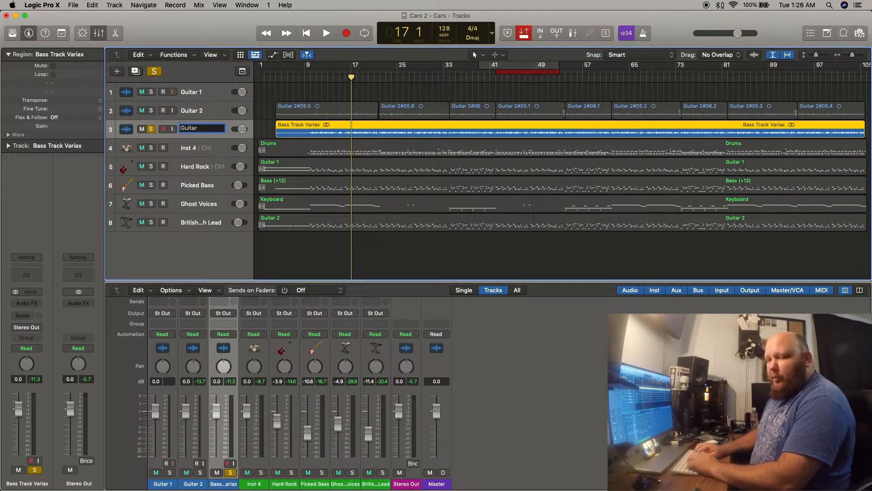
{"action": "type", "text": " 3"}
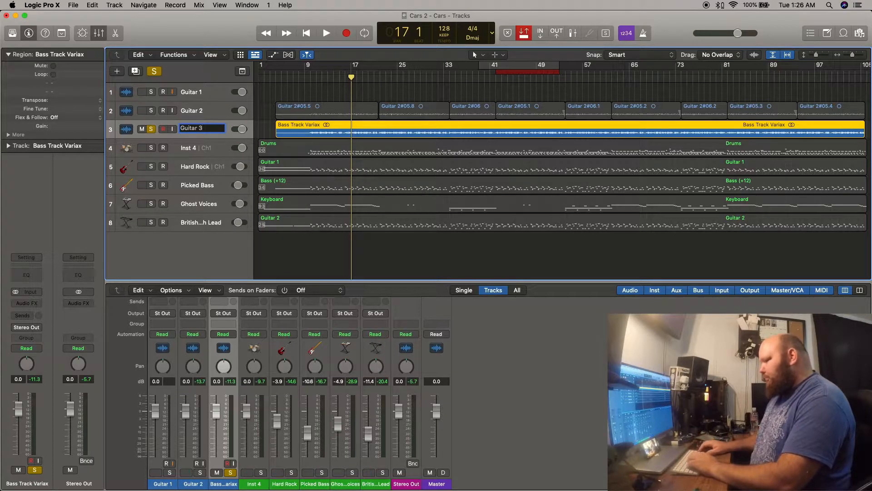
{"action": "key", "text": "Return"}
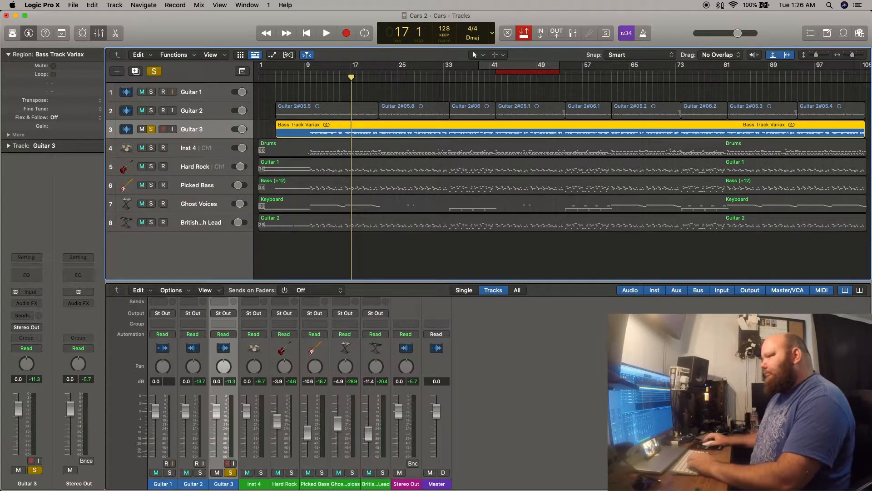
Rename the bounced region on the Guitar 3 track as "Guitar 3" and turn off the track's solo.
{"action": "right_click", "coordinate": [288, 129]}
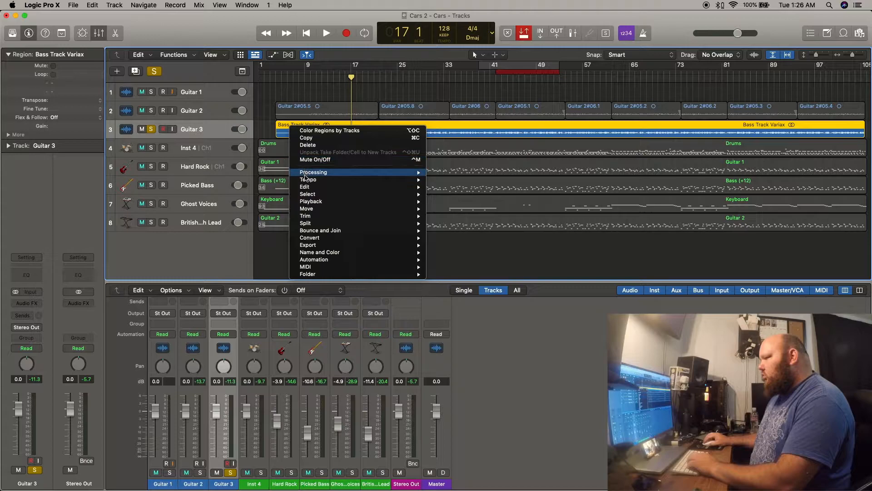
{"action": "mouse_move", "coordinate": [307, 190]}
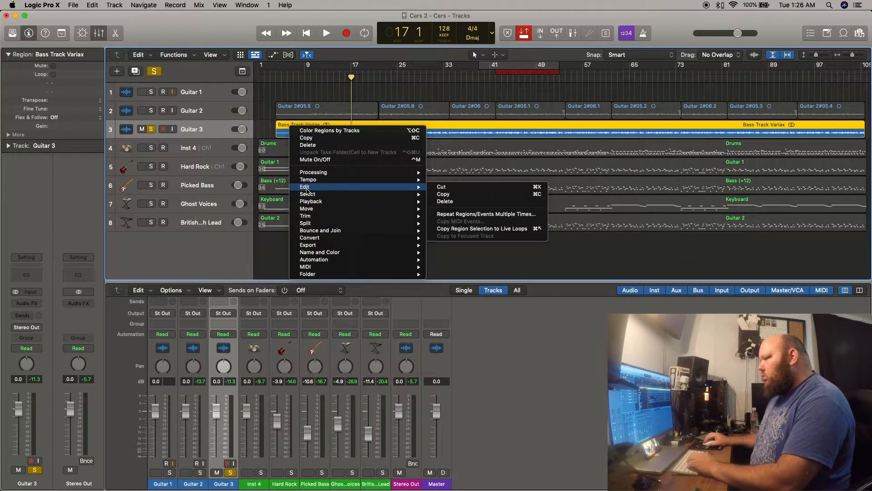
{"action": "mouse_move", "coordinate": [314, 257]}
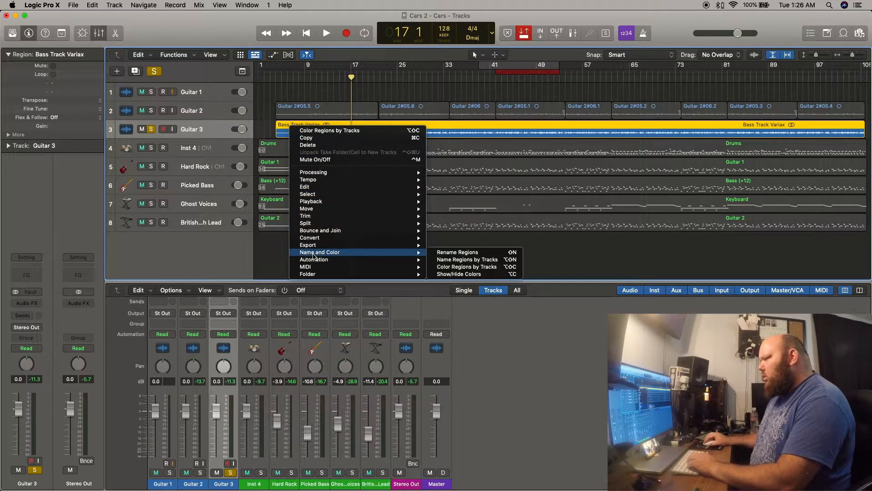
{"action": "left_click", "coordinate": [458, 252]}
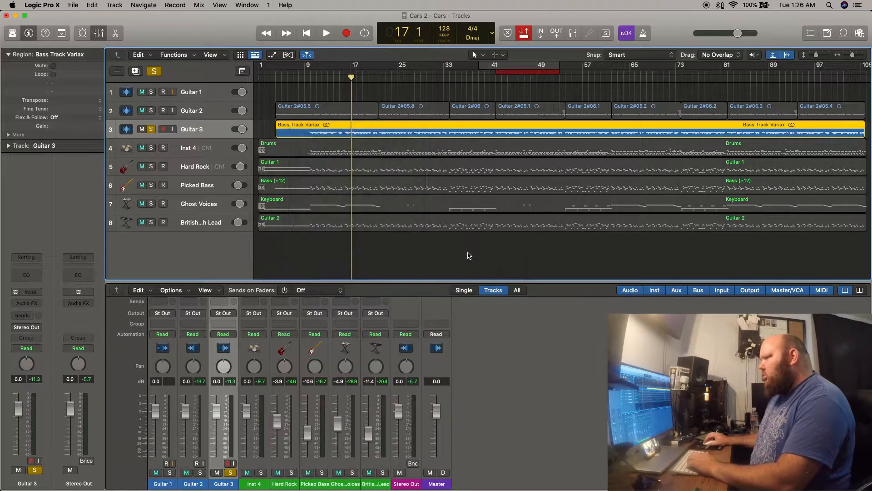
{"action": "type", "text": "Gui"}
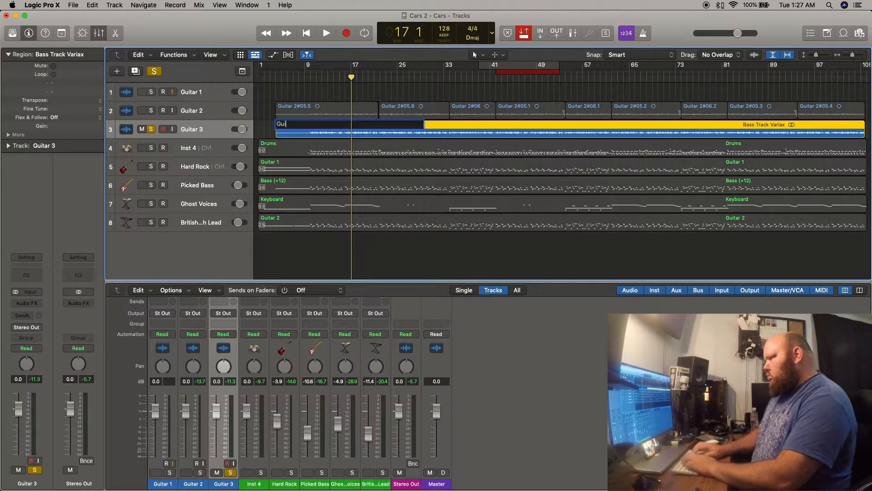
{"action": "type", "text": "tar 3"}
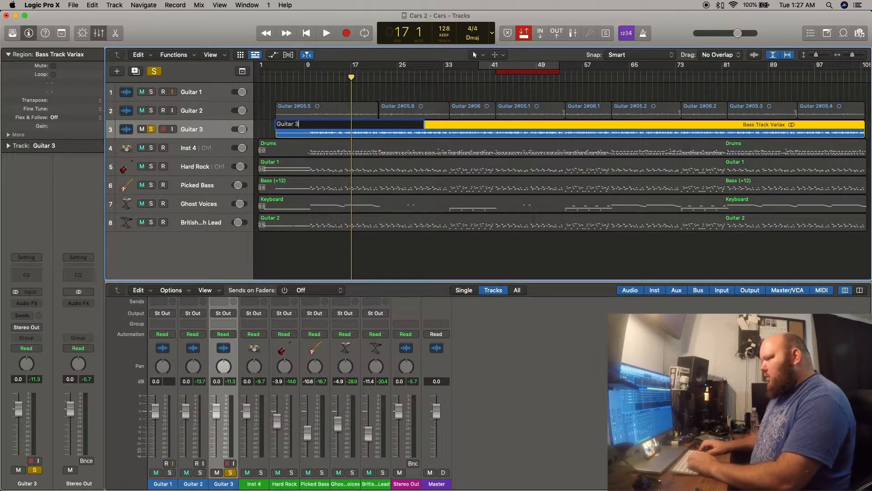
{"action": "key", "text": "Return"}
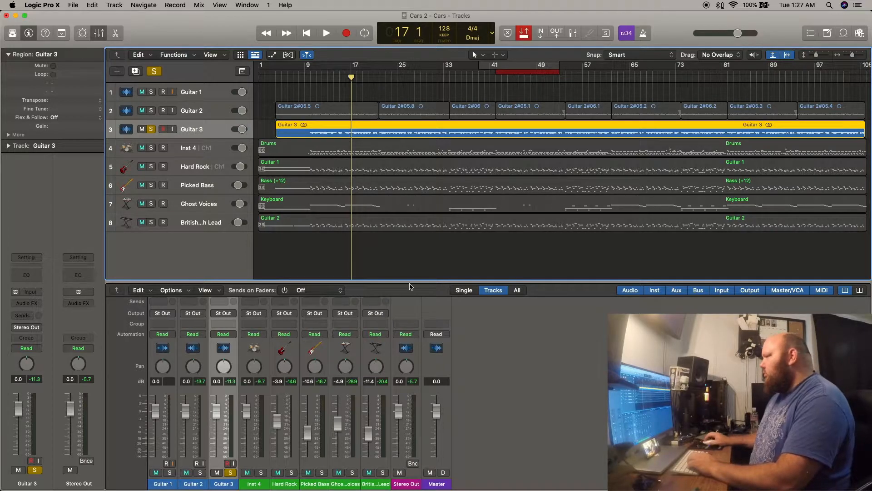
{"action": "left_click", "coordinate": [153, 131]}
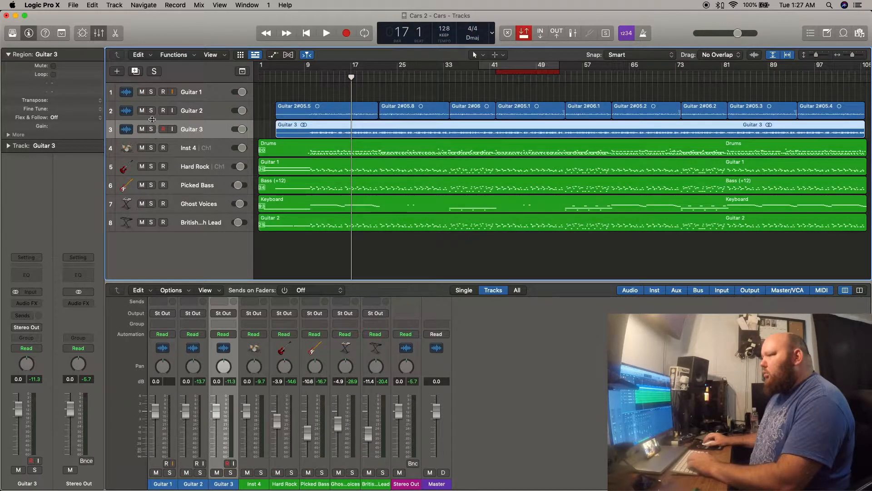
Select all regions on the Guitar 2 track and bounce them in place to a new track named "Bass Track Variax", leaving the source.
{"action": "left_click", "coordinate": [185, 114]}
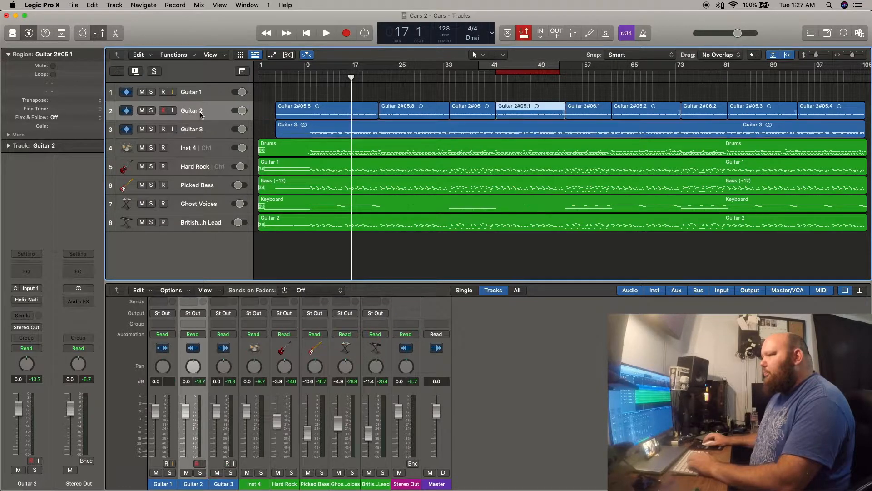
{"action": "left_click", "coordinate": [268, 109]}
{"action": "left_click_drag", "start_coordinate": [271, 114], "coordinate": [864, 109]}
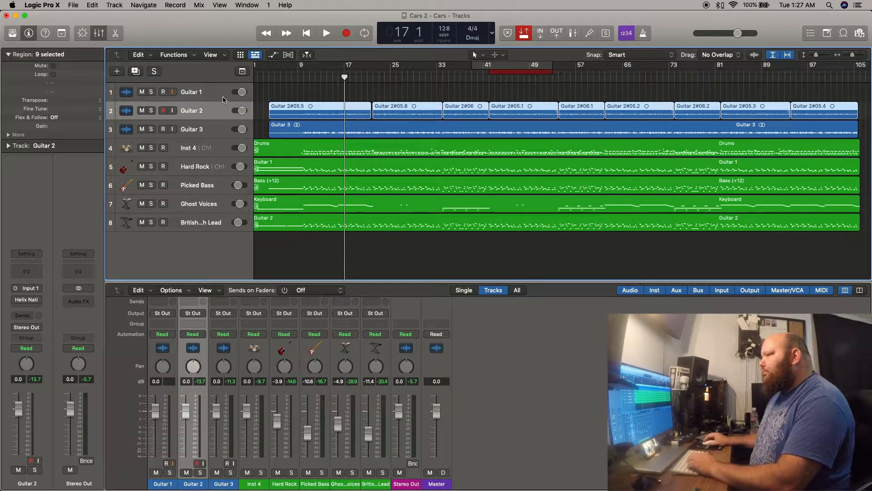
{"action": "left_click", "coordinate": [92, 5]}
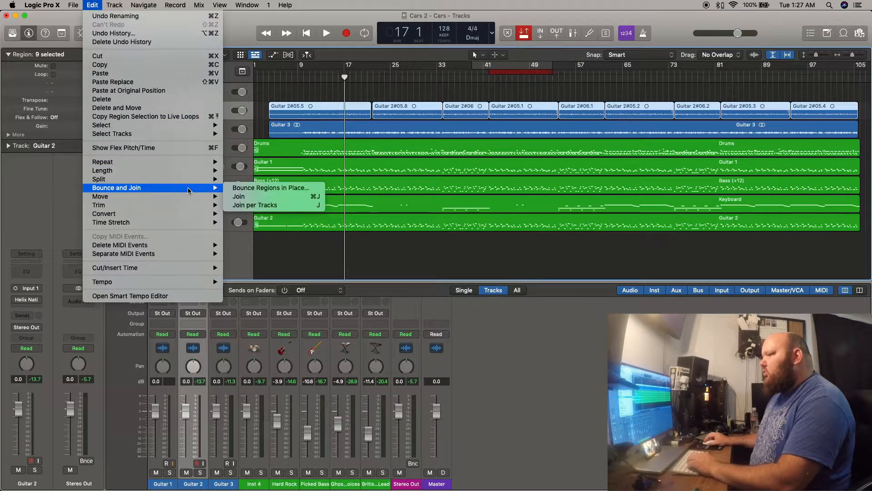
{"action": "left_click", "coordinate": [266, 187]}
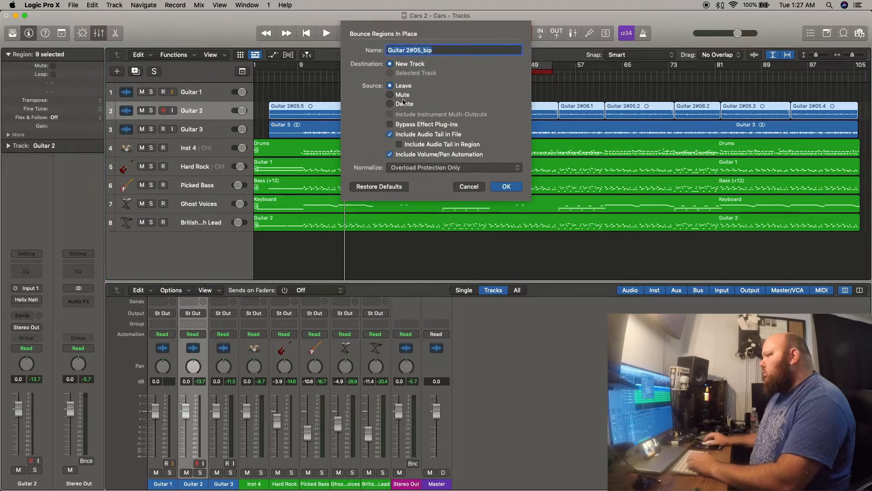
{"action": "key", "text": "BackSpace"}
{"action": "type", "text": "B"}
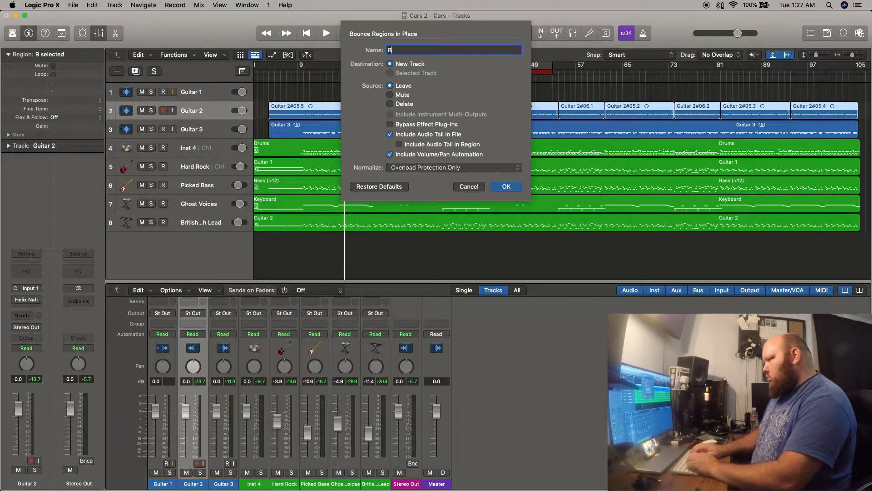
{"action": "type", "text": "ass t"}
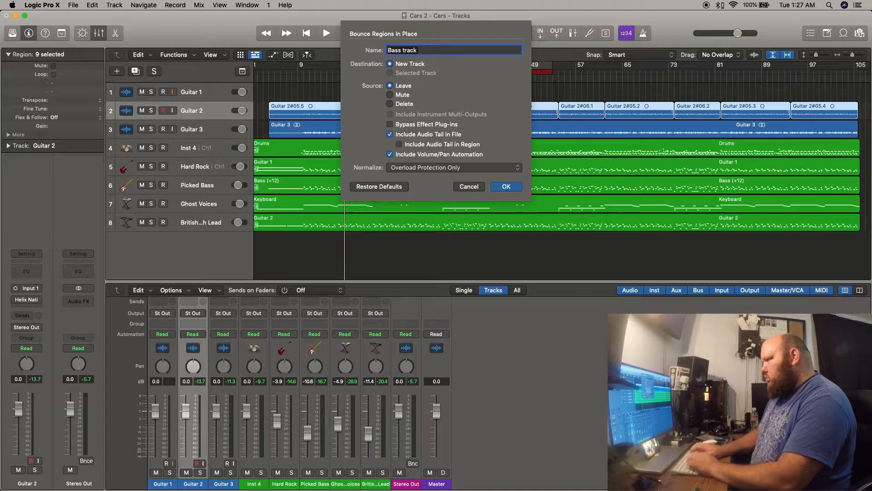
{"action": "key", "text": "BackSpace"}
{"action": "type", "text": "Track Variax"}
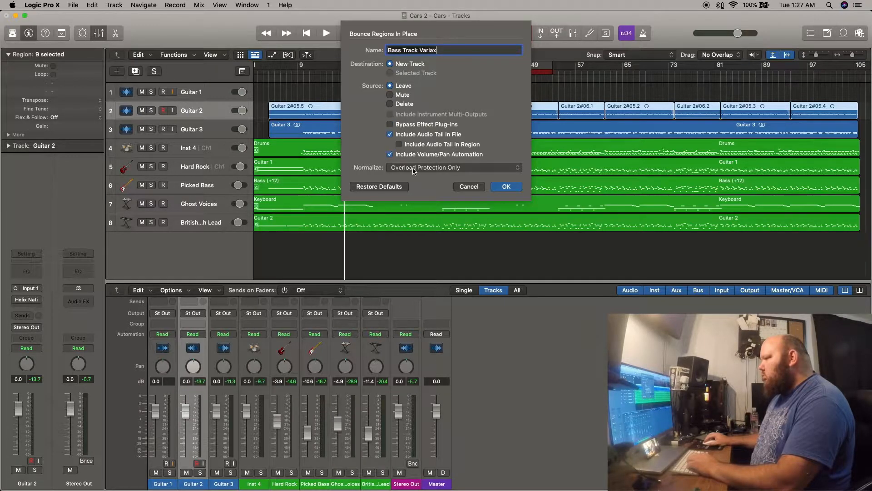
{"action": "left_click", "coordinate": [503, 187]}
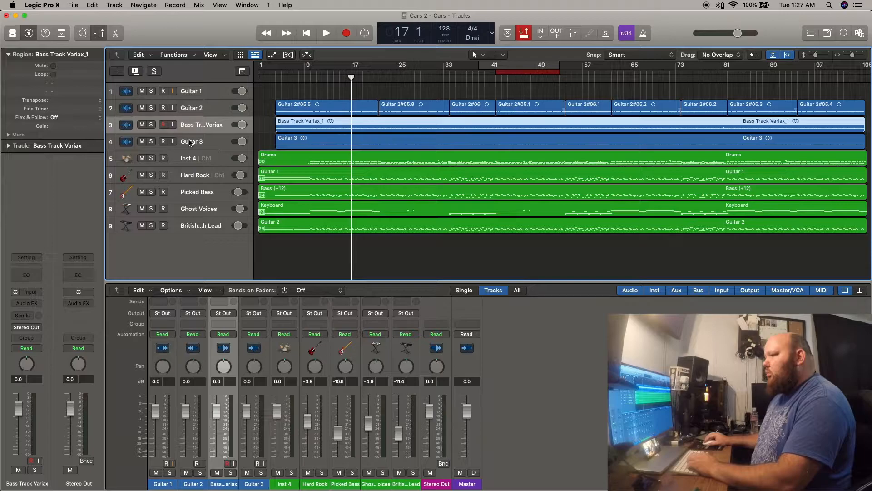
Solo and audition the Bass Track Variax track, and move it below the Guitar 3 track.
{"action": "left_click", "coordinate": [151, 124]}
{"action": "key", "text": "space"}
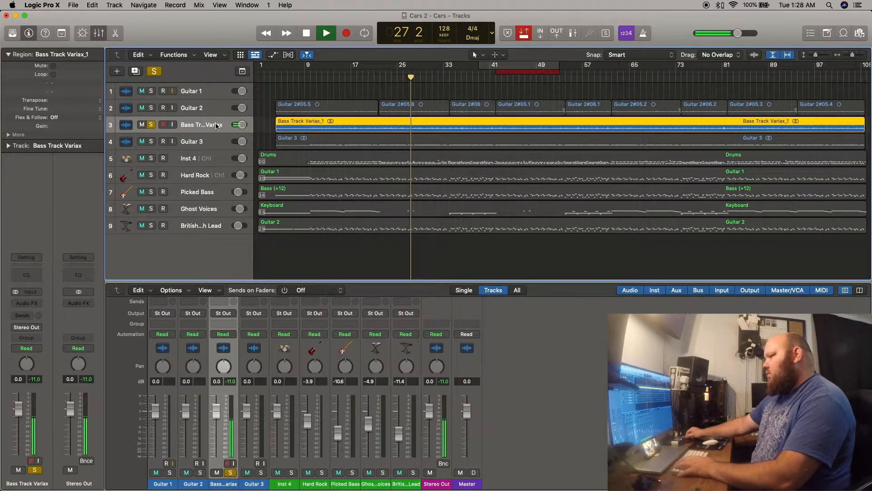
{"action": "key", "text": "space"}
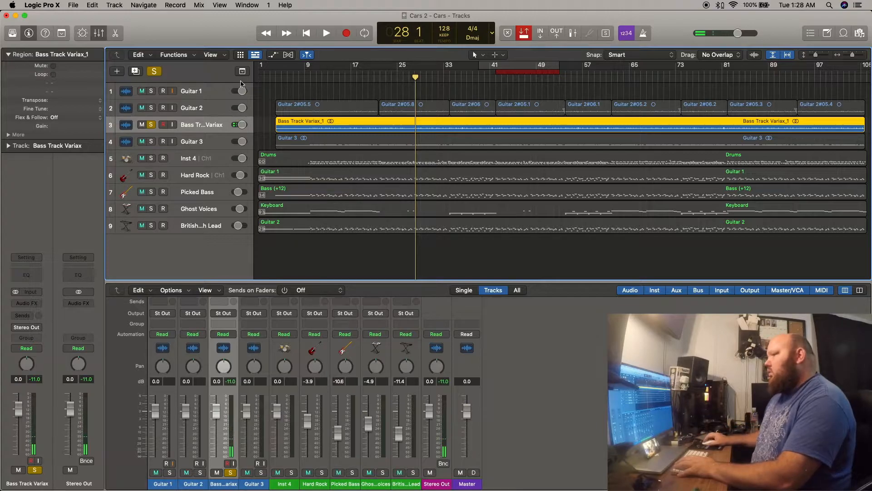
{"action": "left_click", "coordinate": [151, 125]}
{"action": "left_click", "coordinate": [151, 124]}
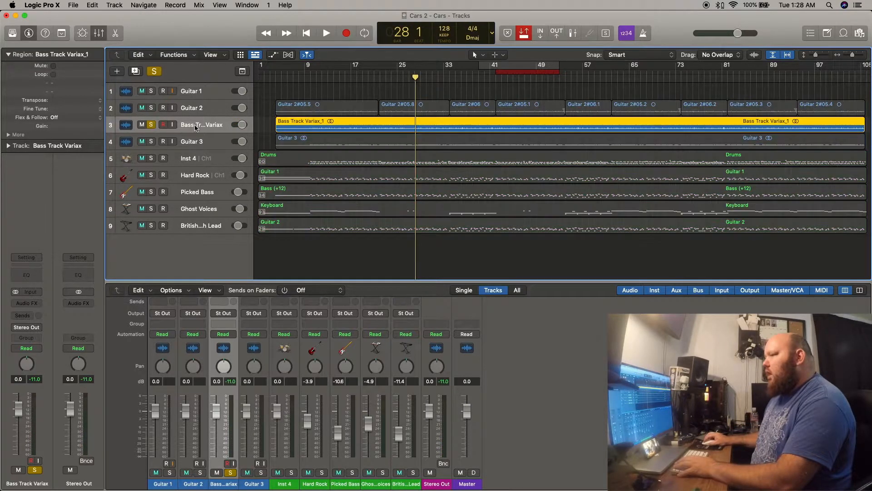
{"action": "left_click_drag", "start_coordinate": [199, 126], "coordinate": [213, 146]}
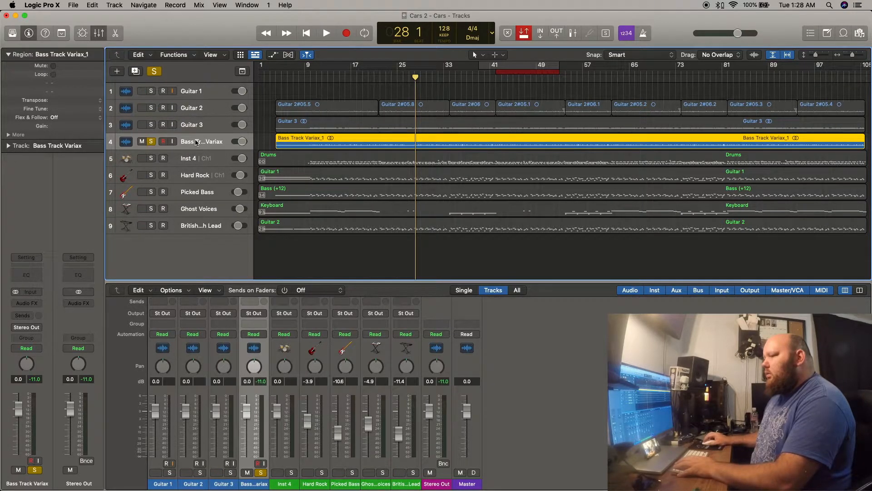
Insert the STL Tonality - Will Putney plug-in on the Bass Track Variax track and reposition its window to show all controls.
{"action": "left_click", "coordinate": [27, 309]}
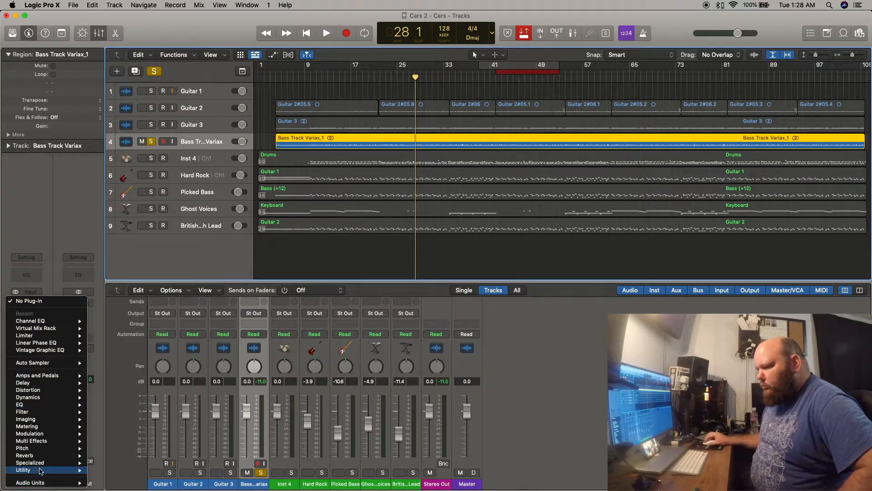
{"action": "mouse_move", "coordinate": [46, 483]}
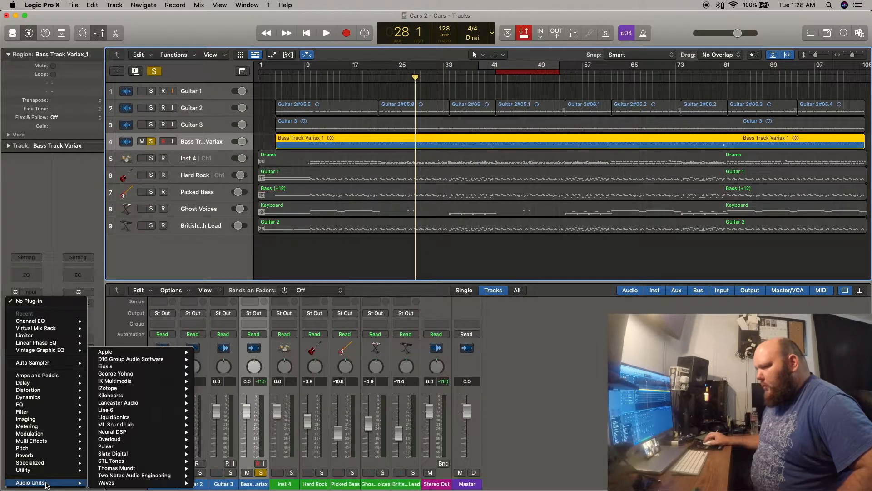
{"action": "mouse_move", "coordinate": [117, 469]}
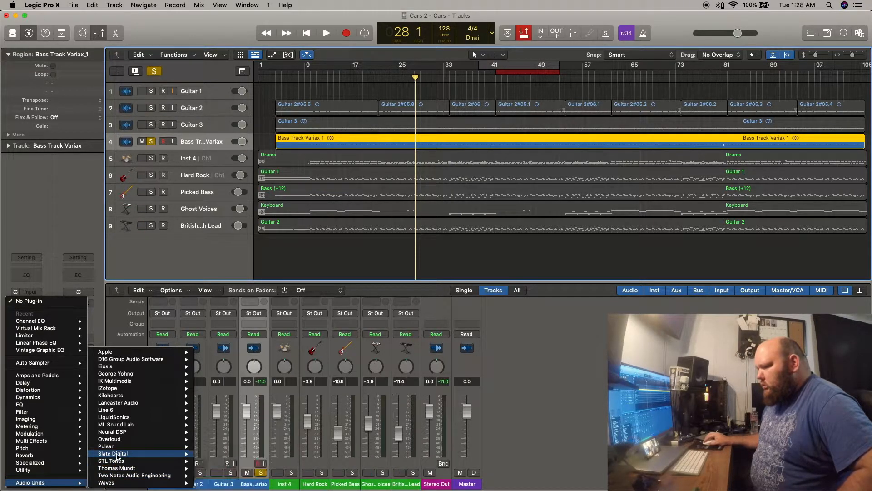
{"action": "mouse_move", "coordinate": [118, 447]}
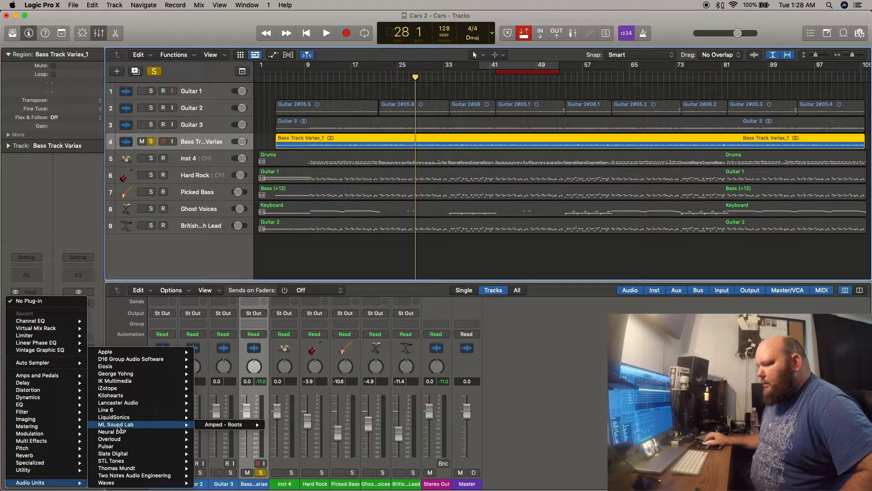
{"action": "mouse_move", "coordinate": [213, 428]}
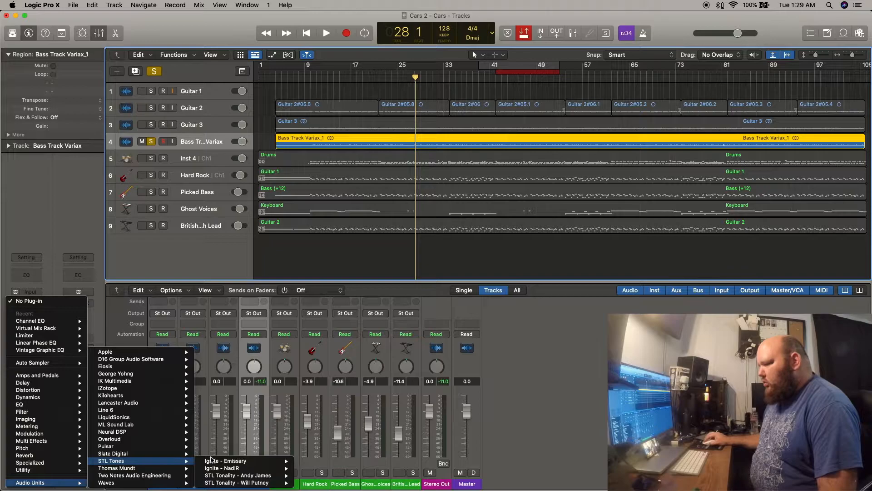
{"action": "mouse_move", "coordinate": [224, 477]}
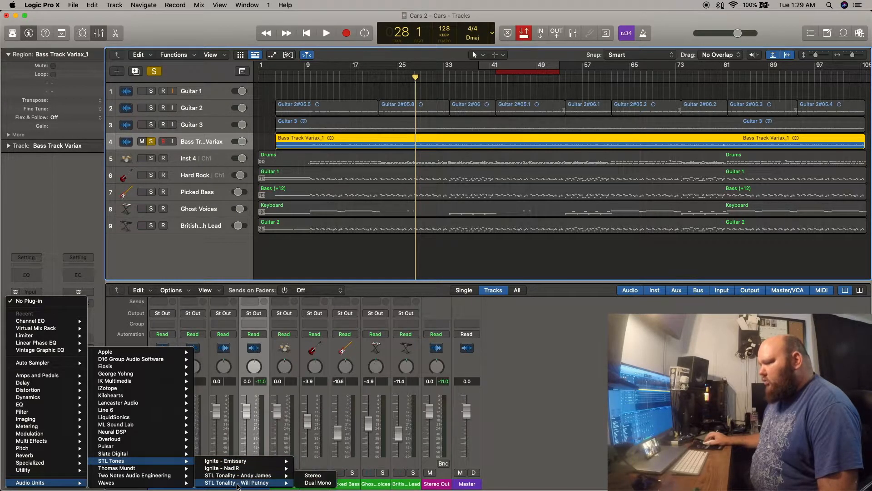
{"action": "left_click", "coordinate": [238, 486]}
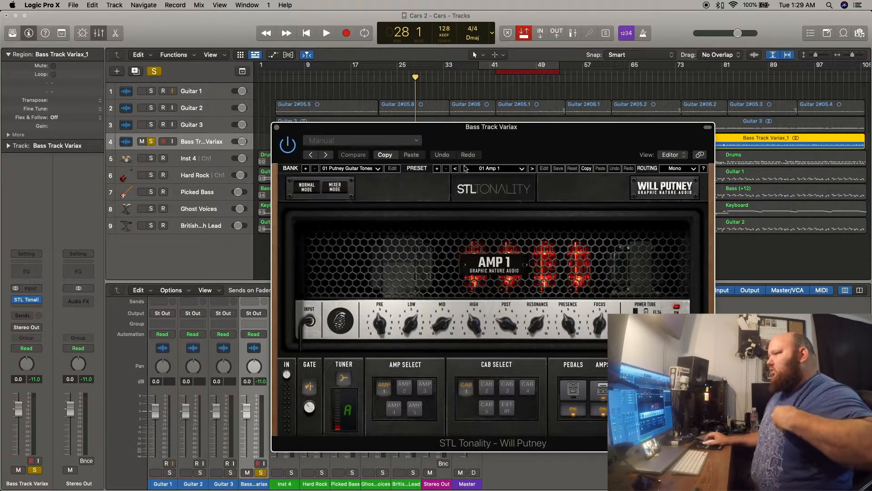
{"action": "left_click_drag", "start_coordinate": [502, 132], "coordinate": [410, 46]}
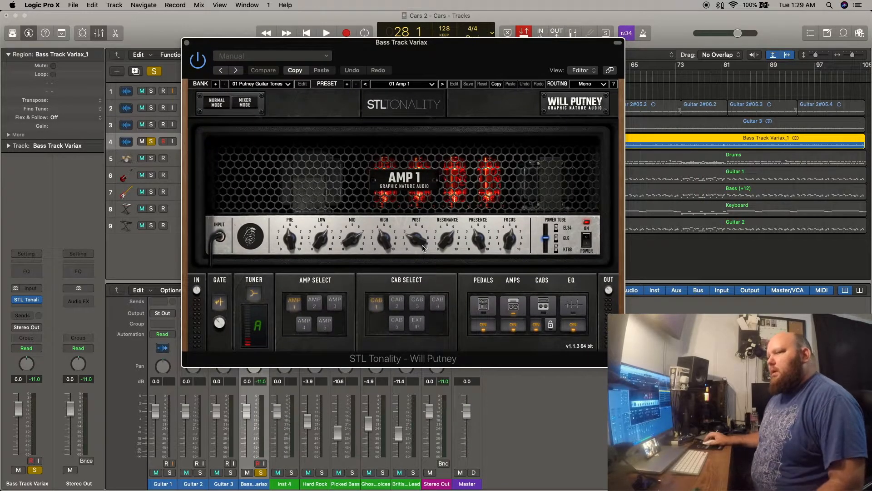
Switch the plug-in to cab 5 and amp 5, and start playback of the soloed bass track.
{"action": "left_click", "coordinate": [399, 325]}
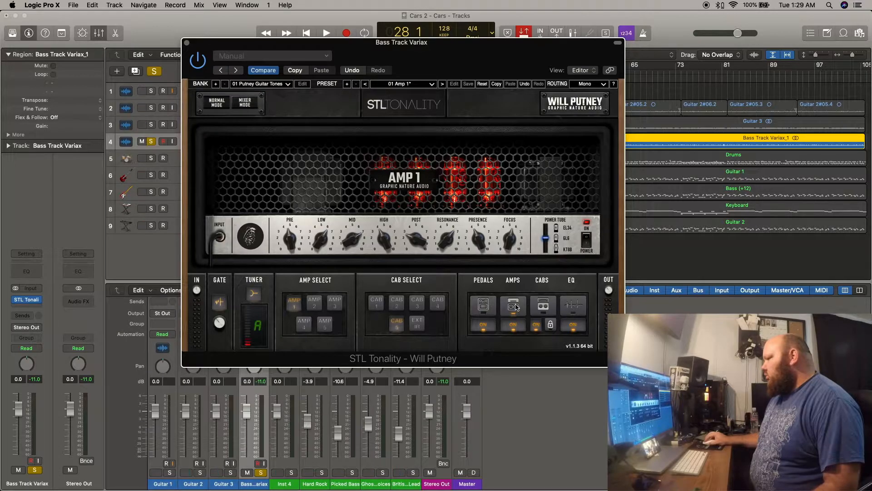
{"action": "left_click", "coordinate": [325, 324]}
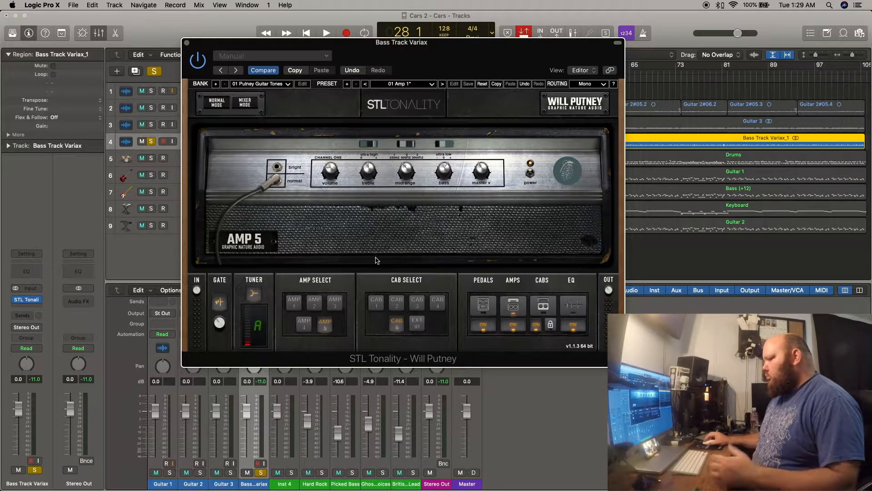
{"action": "key", "text": "space"}
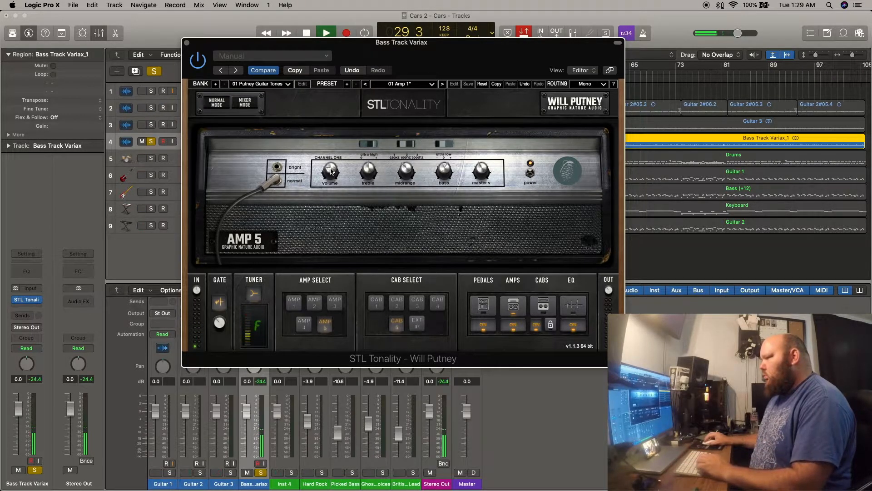
Try out amp 5's volume, treble, bass and master knobs and its tone switches during playback.
{"action": "left_click_drag", "start_coordinate": [331, 169], "coordinate": [331, 159]}
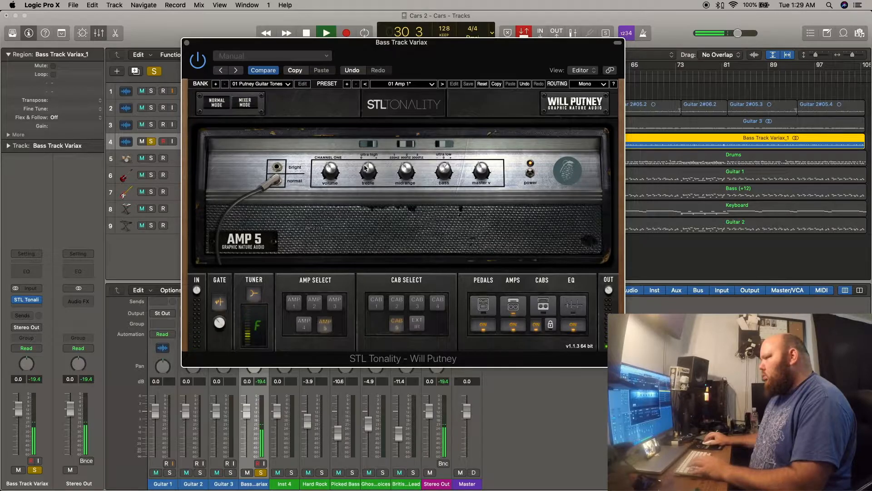
{"action": "left_click_drag", "start_coordinate": [440, 154], "coordinate": [439, 144]}
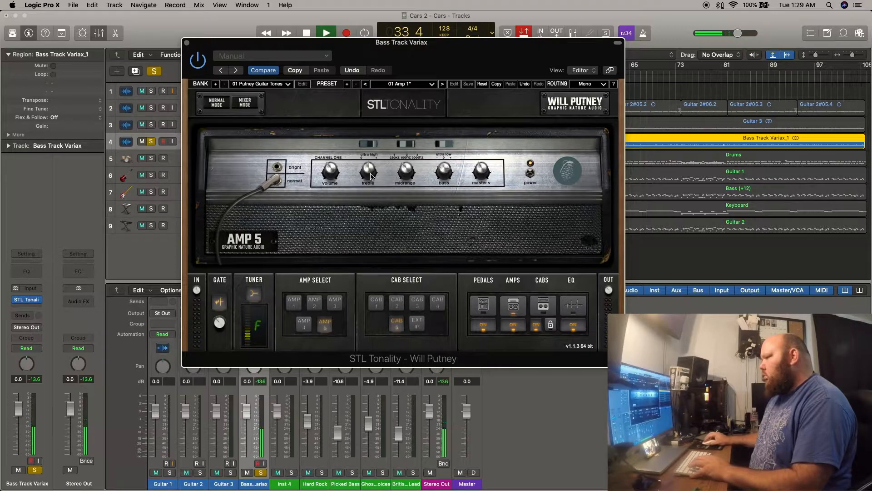
{"action": "left_click_drag", "start_coordinate": [370, 169], "coordinate": [369, 175]}
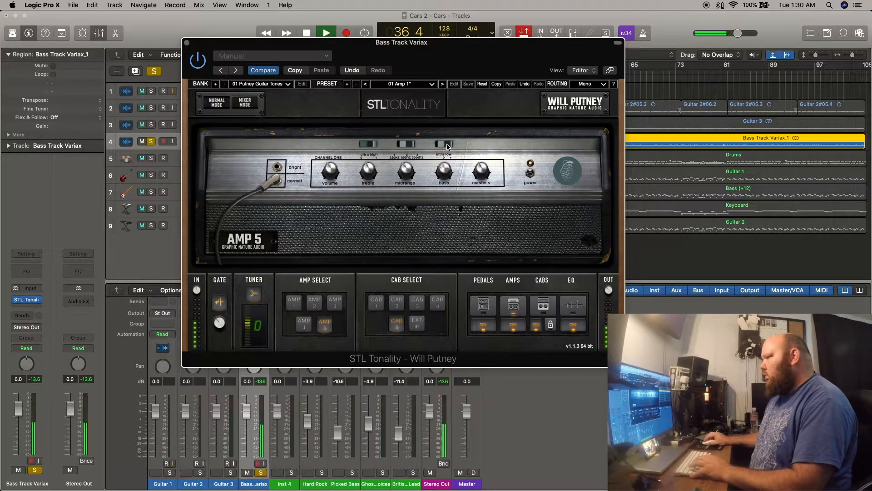
{"action": "left_click", "coordinate": [399, 145]}
{"action": "left_click", "coordinate": [365, 146]}
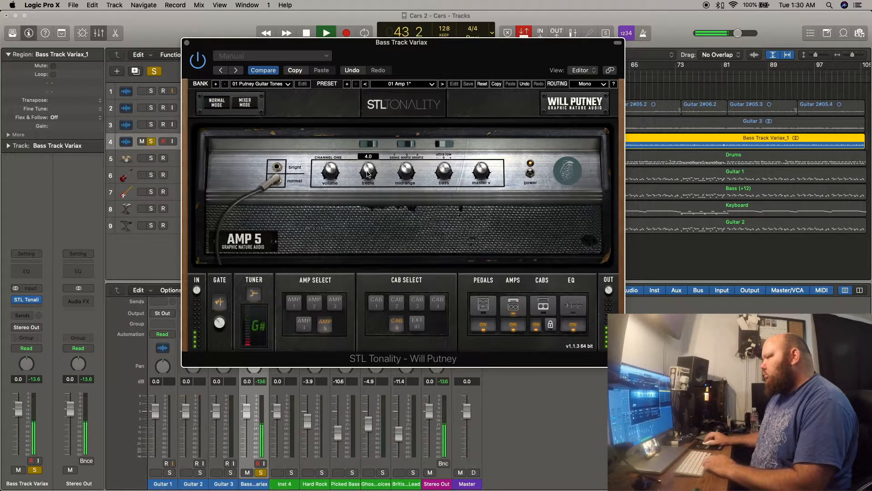
{"action": "left_click_drag", "start_coordinate": [368, 174], "coordinate": [409, 191]}
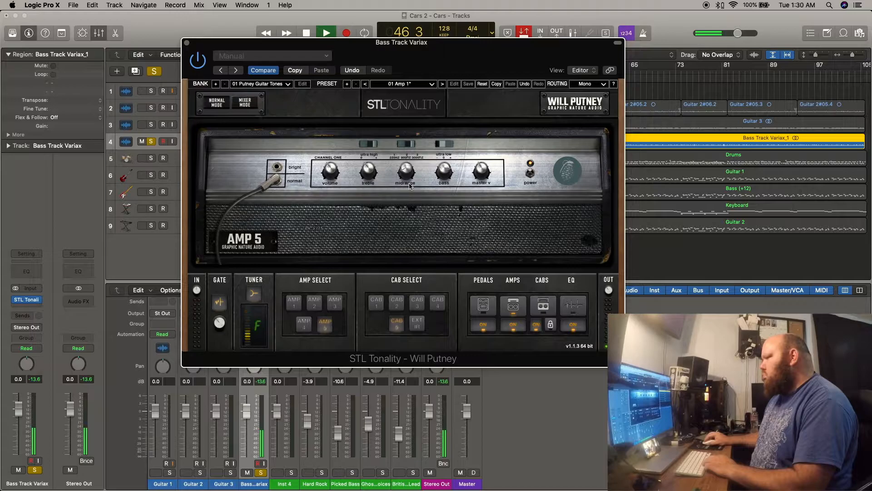
{"action": "mouse_move", "coordinate": [478, 168]}
{"action": "left_mouse_down"}
{"action": "mouse_move", "coordinate": [476, 160]}
{"action": "mouse_move", "coordinate": [479, 168]}
{"action": "left_mouse_up"}
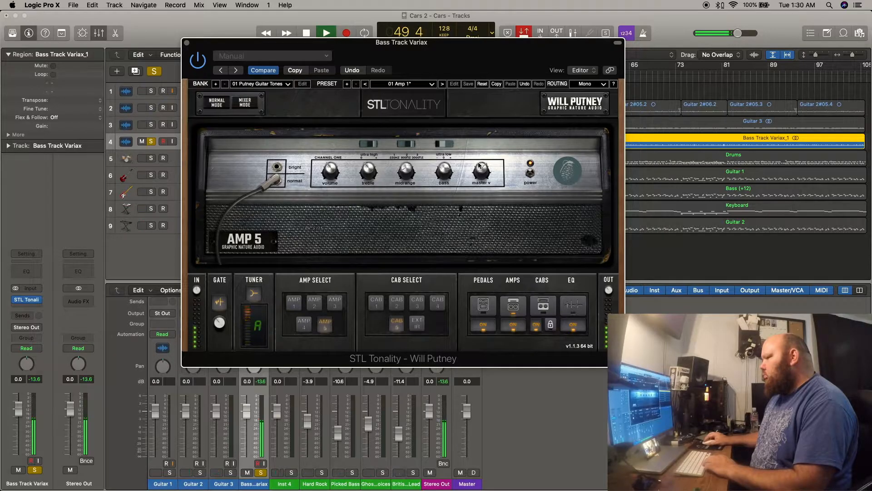
{"action": "left_click_drag", "start_coordinate": [483, 175], "coordinate": [481, 169]}
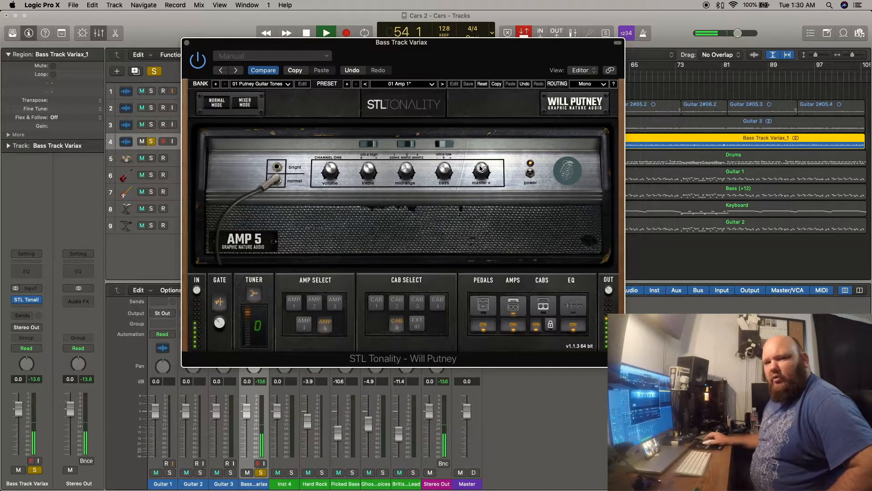
Close the plug-in window and compare the bass sound with the Guitar 3 track's solo on and off.
{"action": "left_click", "coordinate": [186, 43]}
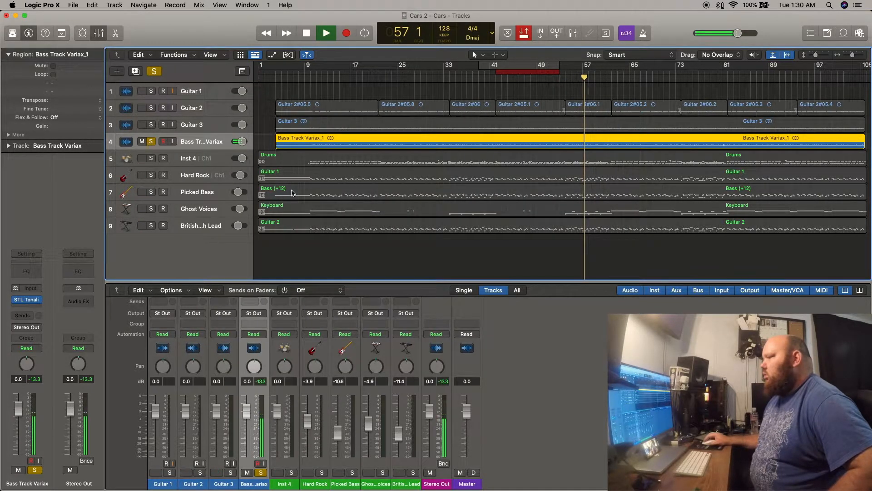
{"action": "left_click", "coordinate": [151, 125]}
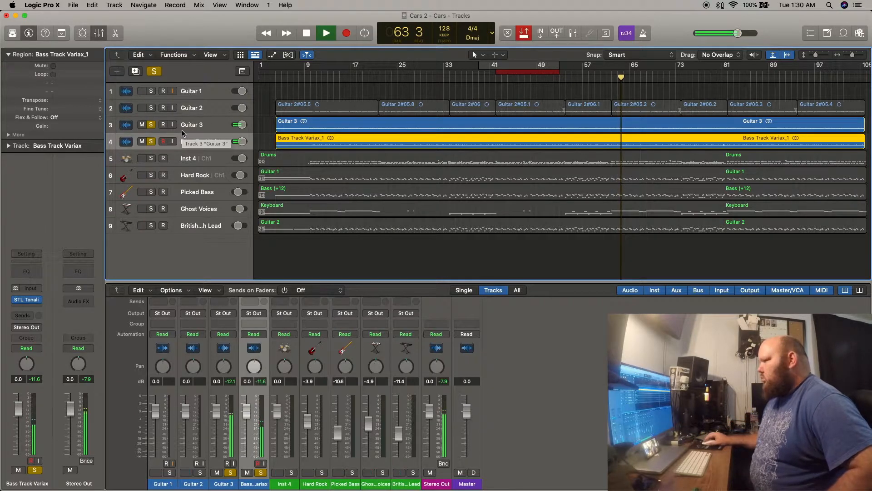
{"action": "left_click", "coordinate": [152, 126]}
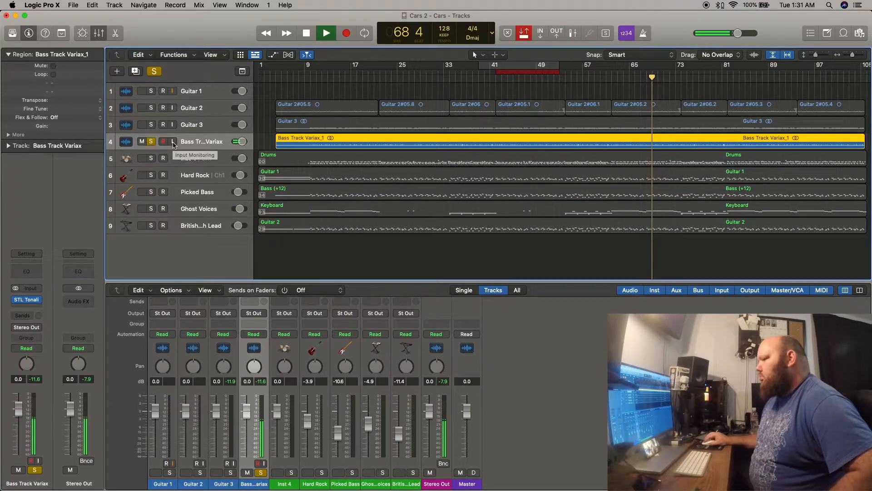
Reopen the STL Tonality plug-in on the bass track and readjust amp 5's volume and master knobs.
{"action": "left_click", "coordinate": [28, 300]}
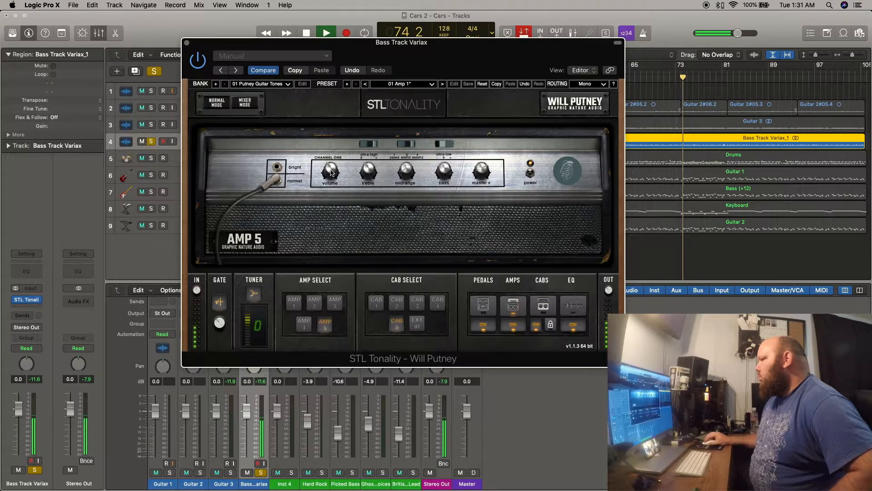
{"action": "left_click_drag", "start_coordinate": [327, 169], "coordinate": [326, 154]}
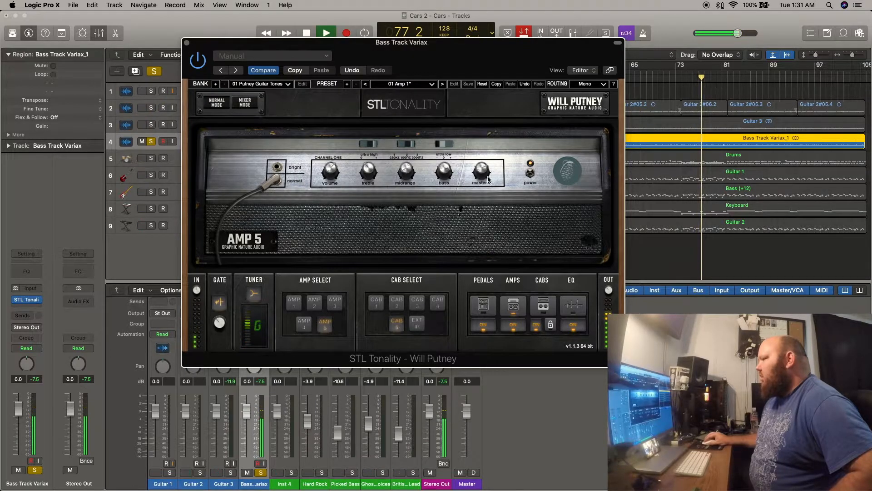
{"action": "left_click_drag", "start_coordinate": [481, 172], "coordinate": [482, 171]}
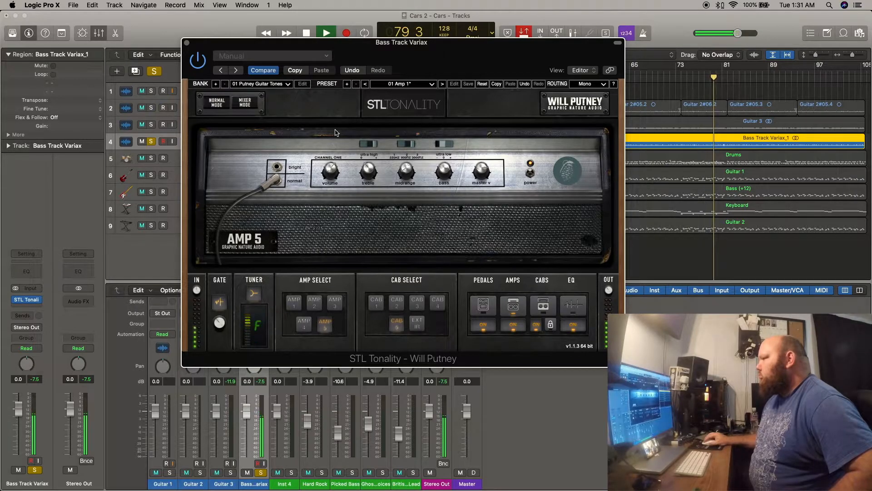
Load the 02 Putney Bass Tones bank with its 01 Clean Bass preset, and step the plug-in setting to Default.
{"action": "left_click", "coordinate": [431, 84]}
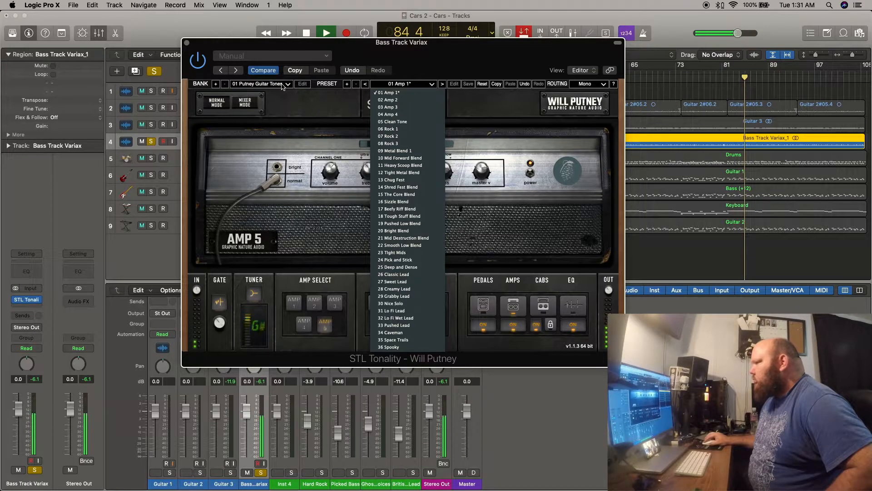
{"action": "left_click", "coordinate": [261, 84]}
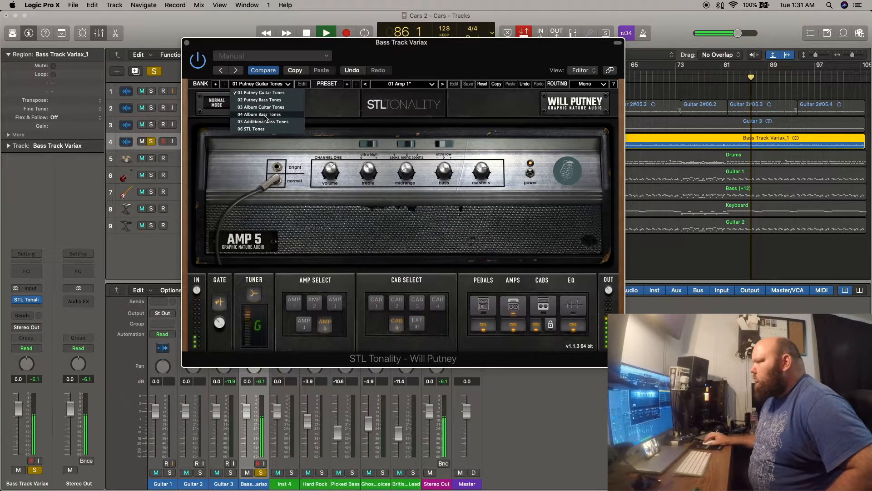
{"action": "left_click", "coordinate": [265, 100]}
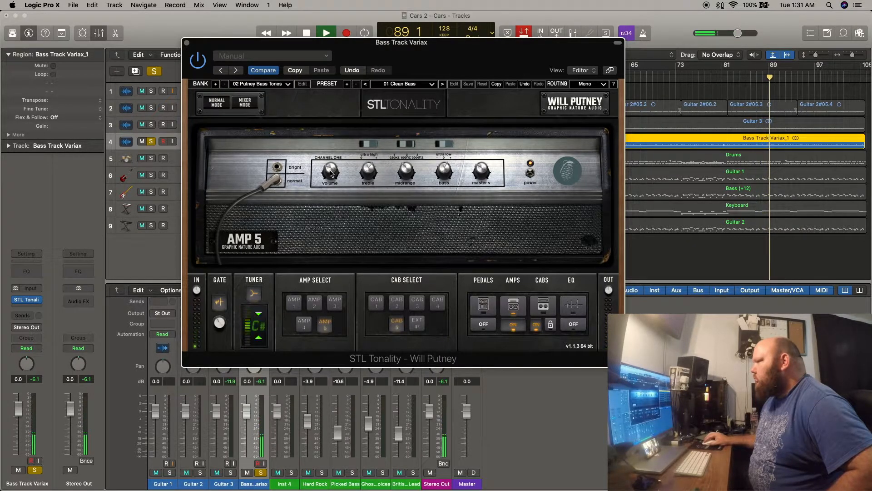
{"action": "left_click", "coordinate": [221, 70]}
{"action": "left_click", "coordinate": [221, 70]}
{"action": "left_click", "coordinate": [236, 70]}
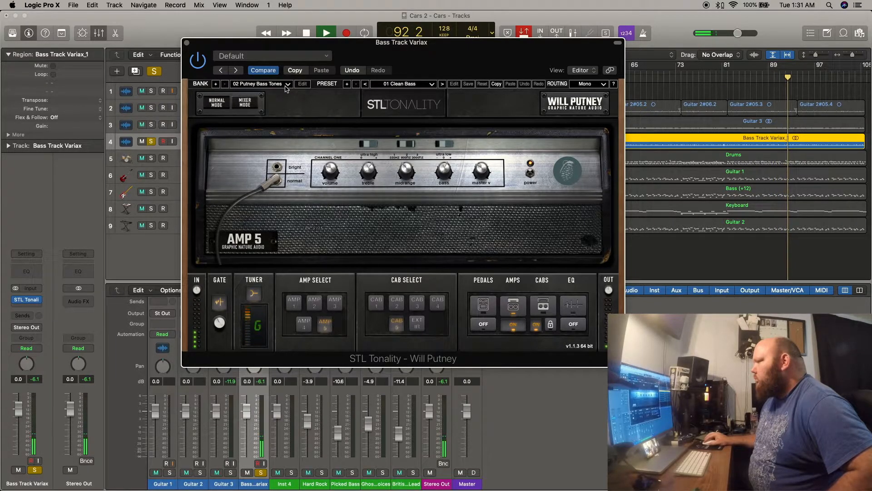
Readjust amp 5's volume, bass, master and midrange knobs while the bass track plays.
{"action": "left_click_drag", "start_coordinate": [330, 171], "coordinate": [367, 176]}
{"action": "left_click_drag", "start_coordinate": [444, 169], "coordinate": [442, 144]}
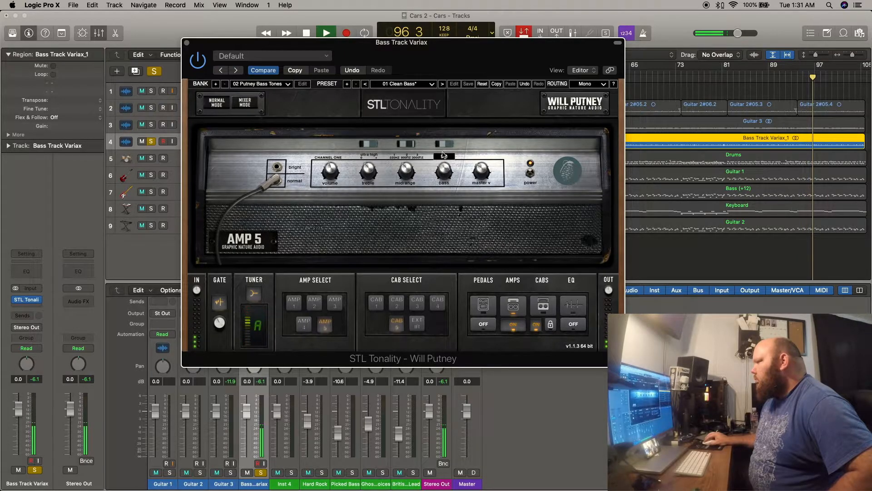
{"action": "left_click_drag", "start_coordinate": [477, 170], "coordinate": [478, 138]}
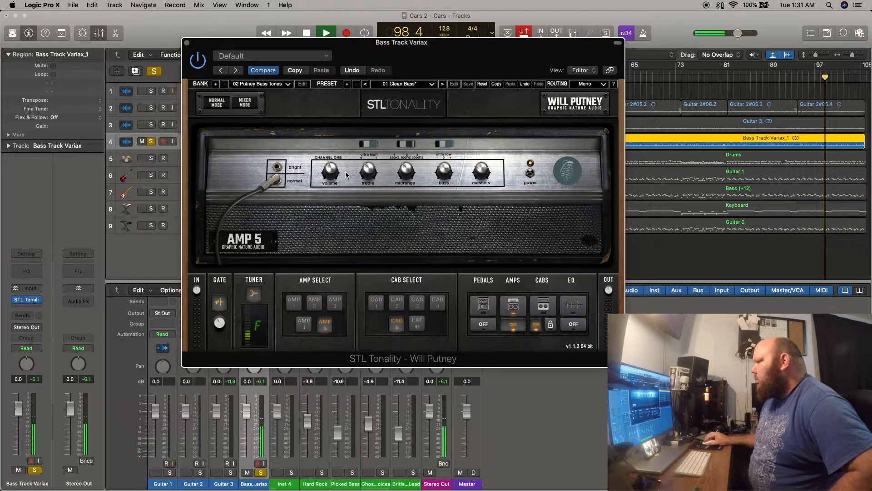
{"action": "left_click_drag", "start_coordinate": [332, 168], "coordinate": [334, 183]}
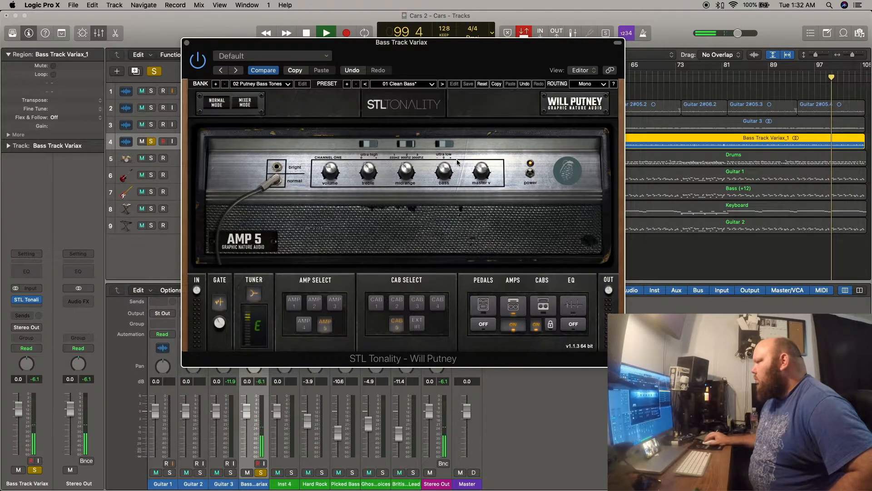
{"action": "left_click_drag", "start_coordinate": [478, 171], "coordinate": [478, 168]}
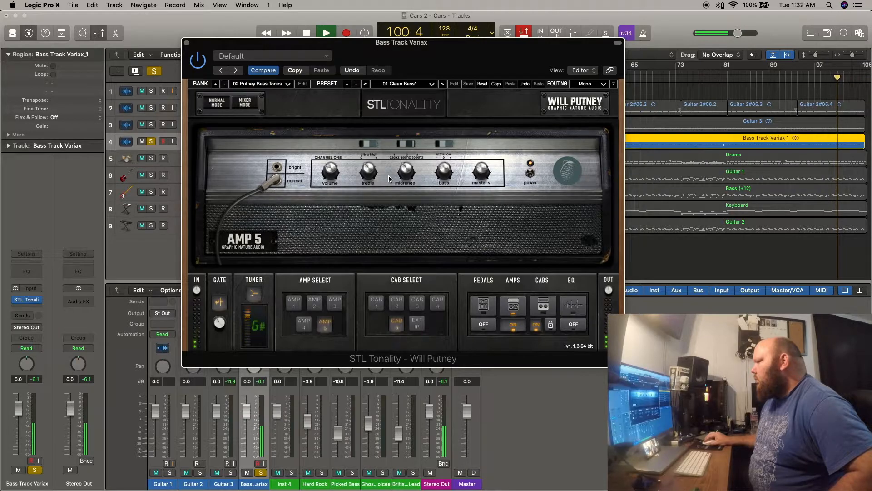
{"action": "left_click_drag", "start_coordinate": [408, 172], "coordinate": [408, 185]}
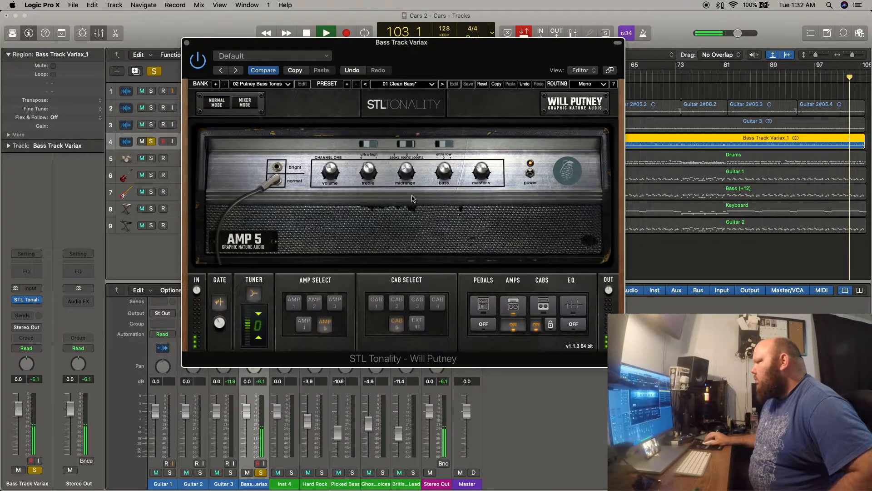
{"action": "left_click_drag", "start_coordinate": [406, 174], "coordinate": [406, 171]}
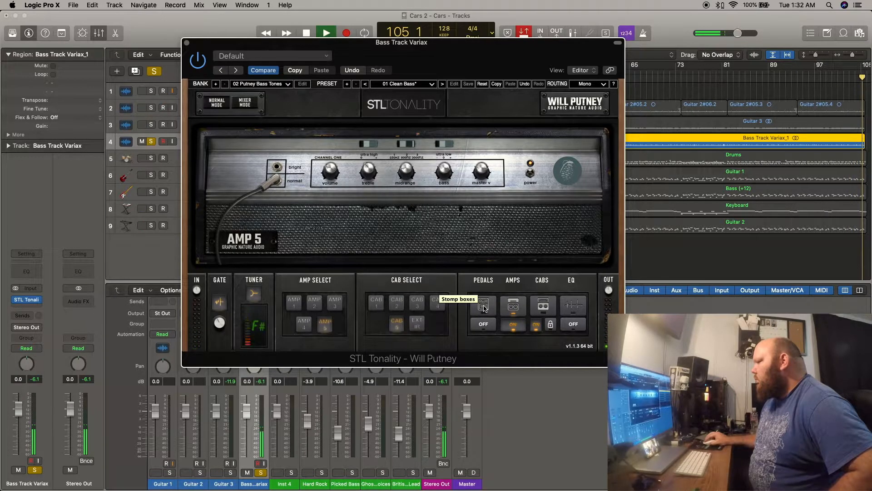
Open the stomp boxes and briefly try the distortion pedal on the bass, adjusting its gain before switching it off.
{"action": "left_click", "coordinate": [484, 308]}
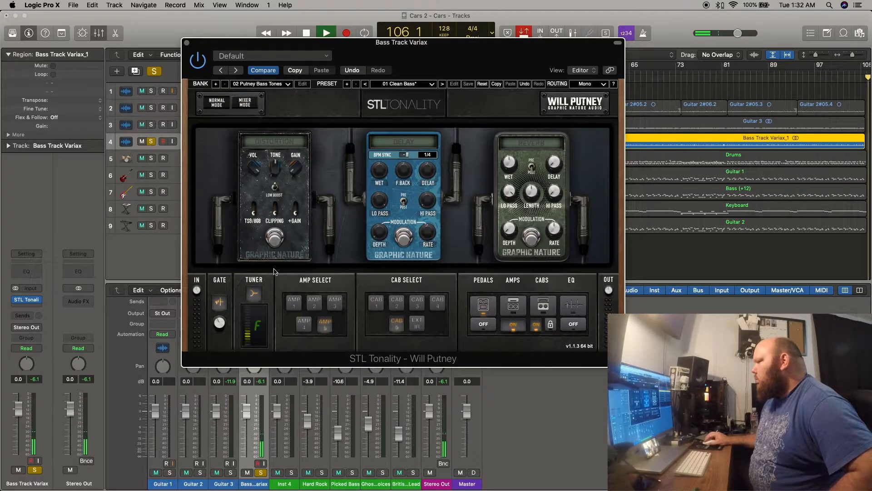
{"action": "left_click", "coordinate": [275, 238]}
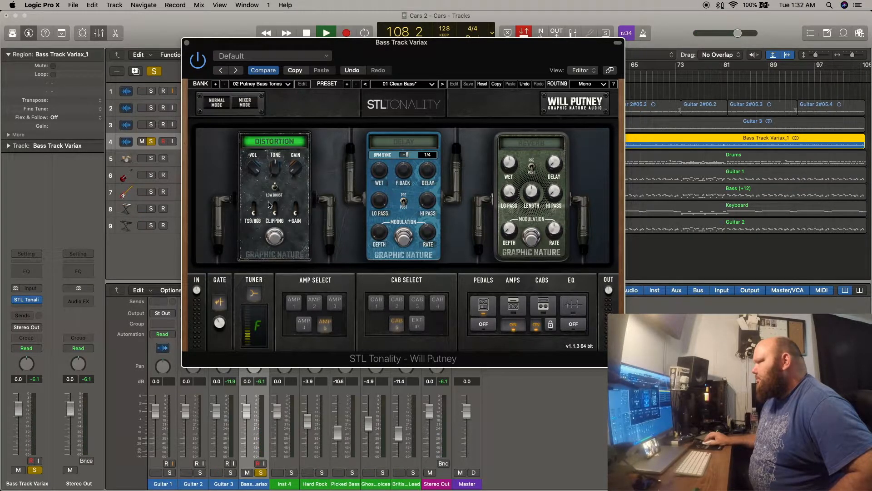
{"action": "left_click_drag", "start_coordinate": [293, 173], "coordinate": [296, 177]}
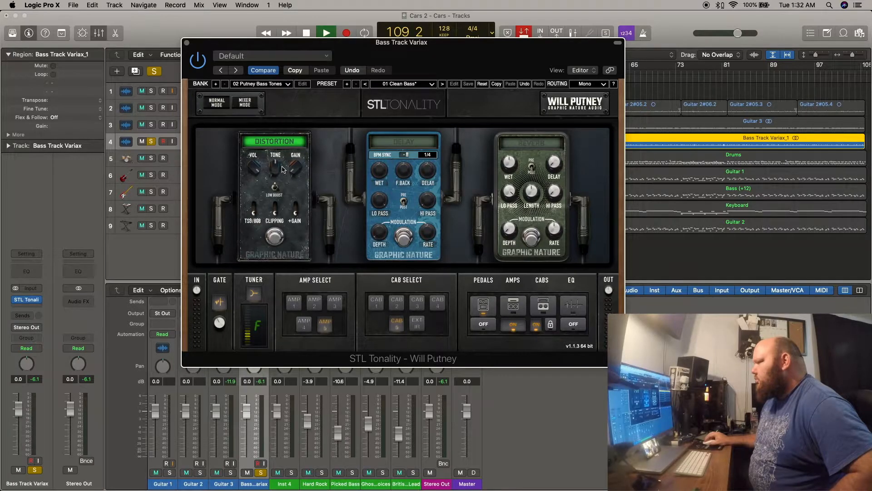
{"action": "left_click", "coordinate": [275, 236]}
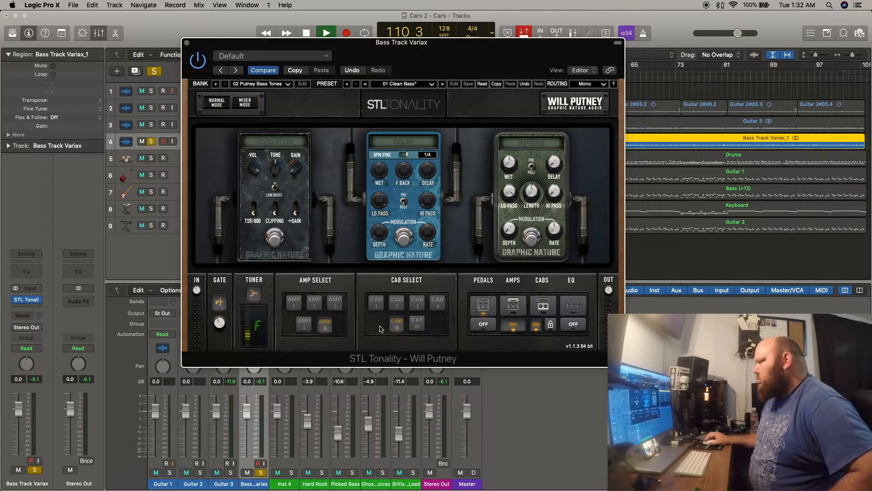
Restart playback from the beginning of the project and reposition the plug-in window over the tracks.
{"action": "left_click_drag", "start_coordinate": [409, 45], "coordinate": [420, 166]}
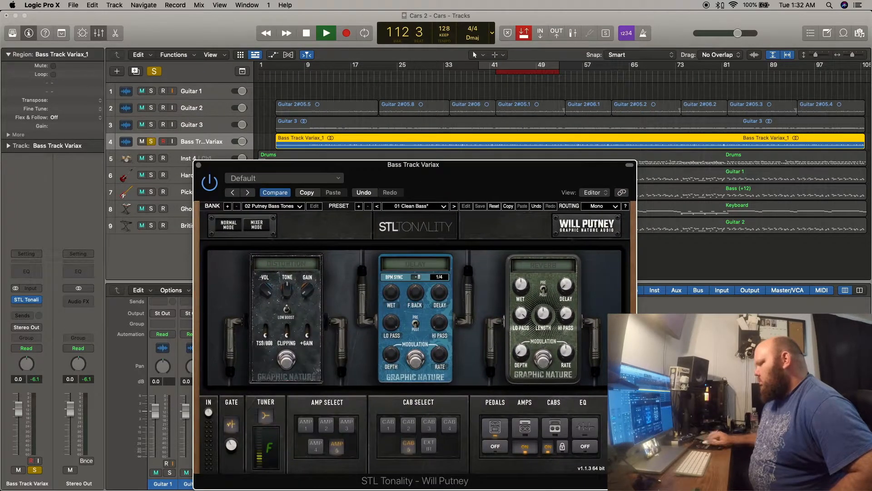
{"action": "left_click", "coordinate": [665, 345]}
{"action": "key", "text": "Return"}
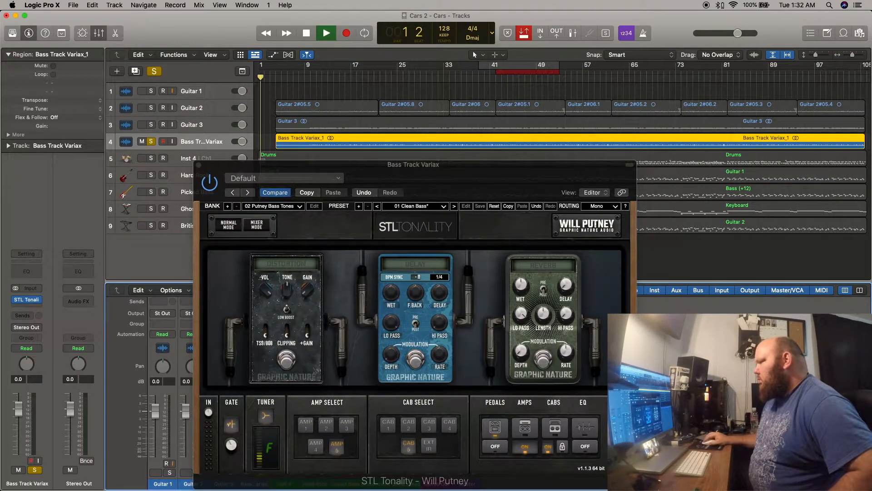
{"action": "left_click_drag", "start_coordinate": [359, 180], "coordinate": [301, 76]}
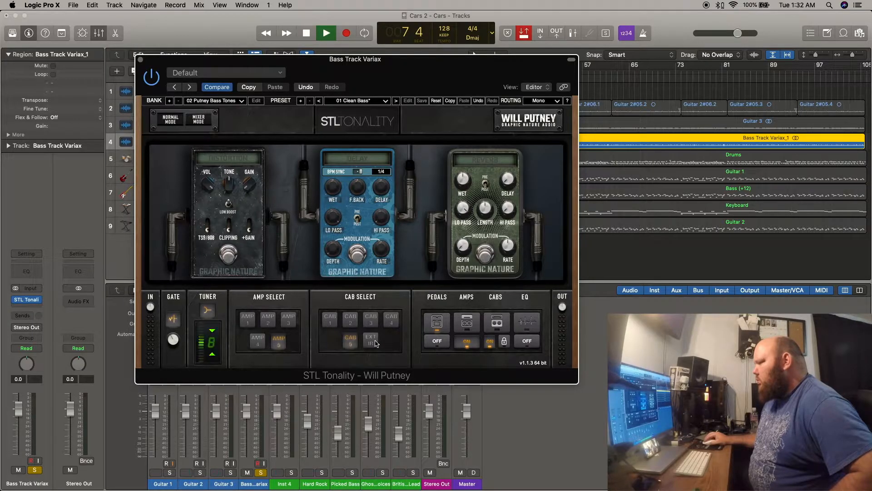
{"action": "left_click_drag", "start_coordinate": [368, 63], "coordinate": [377, 88]}
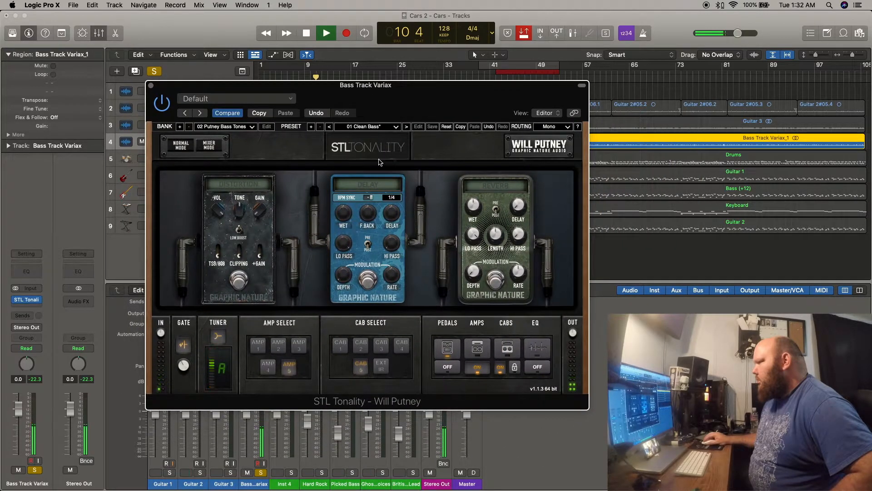
Turn on the distortion pedal with the pedals section enabled, and adjust its tone knob during playback.
{"action": "left_click", "coordinate": [240, 290]}
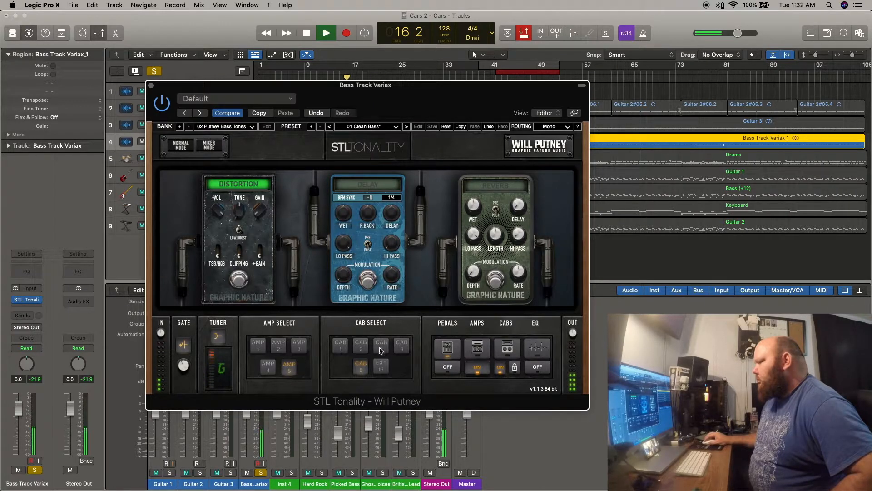
{"action": "left_click", "coordinate": [476, 347]}
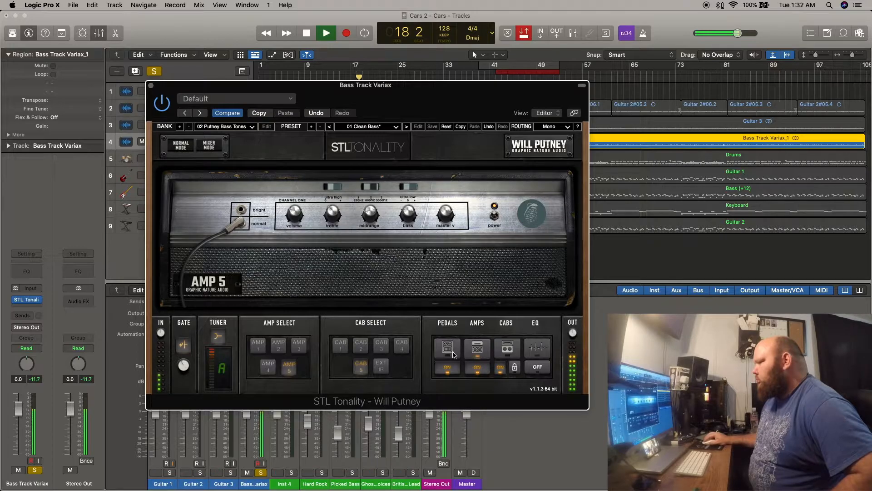
{"action": "left_click", "coordinate": [445, 348]}
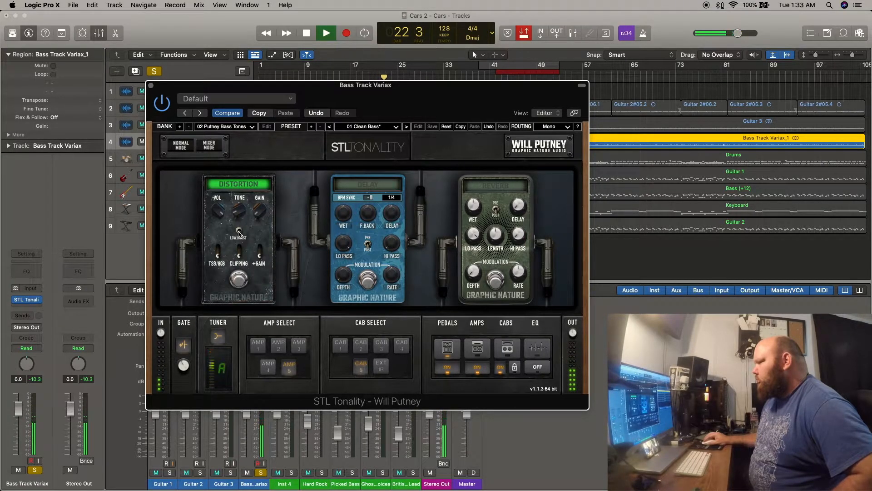
{"action": "left_click_drag", "start_coordinate": [240, 210], "coordinate": [238, 208]}
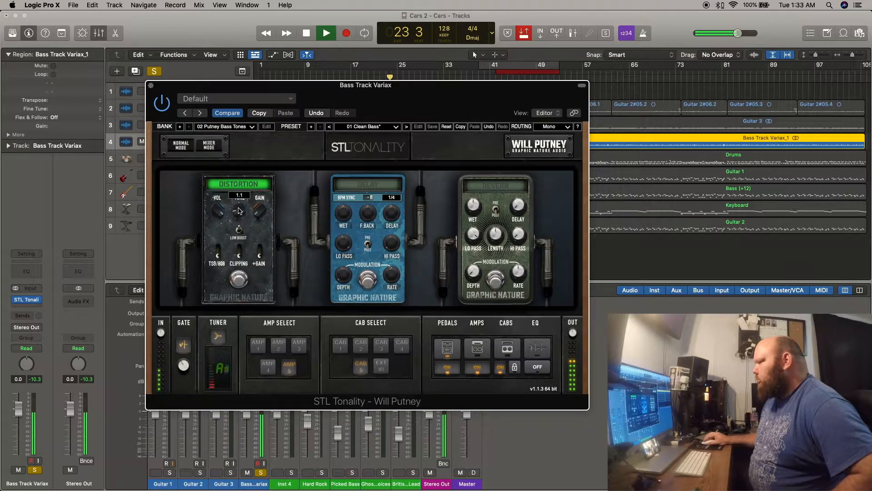
{"action": "left_click_drag", "start_coordinate": [235, 210], "coordinate": [235, 212]}
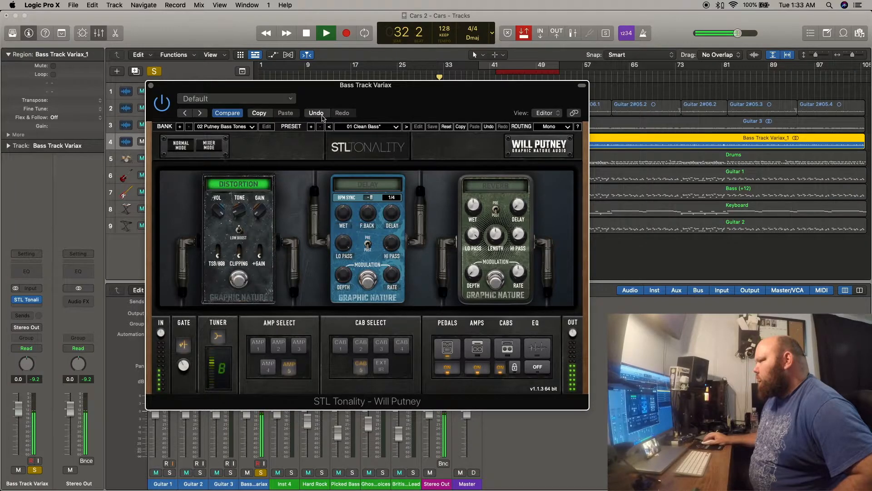
Check the amp 5 and cabinet views while listening to the distorted bass tone.
{"action": "left_click", "coordinate": [483, 354]}
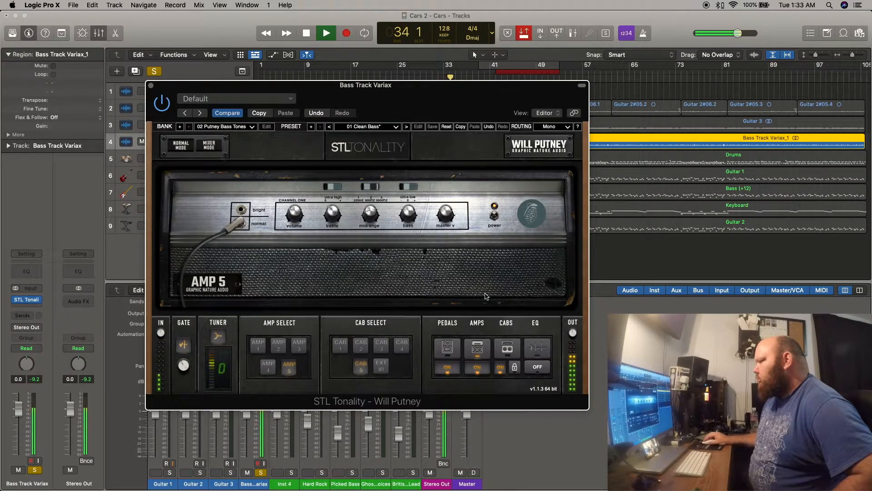
{"action": "left_click", "coordinate": [506, 352]}
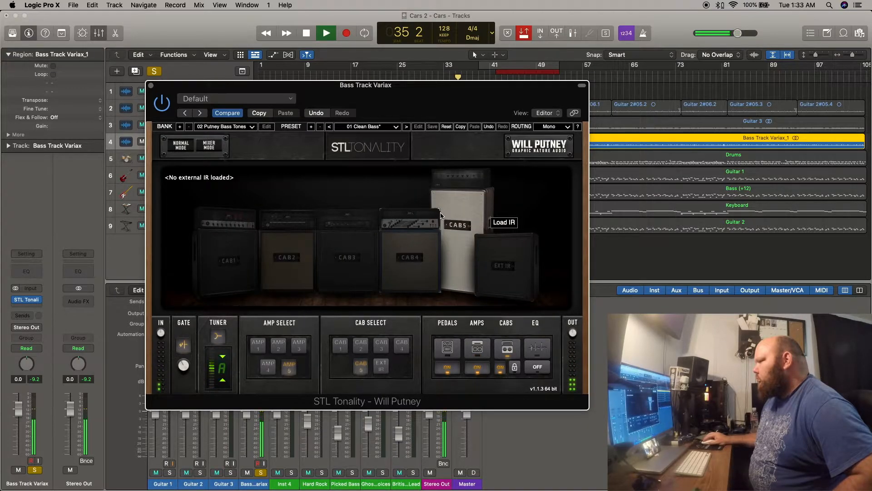
{"action": "left_click", "coordinate": [479, 350]}
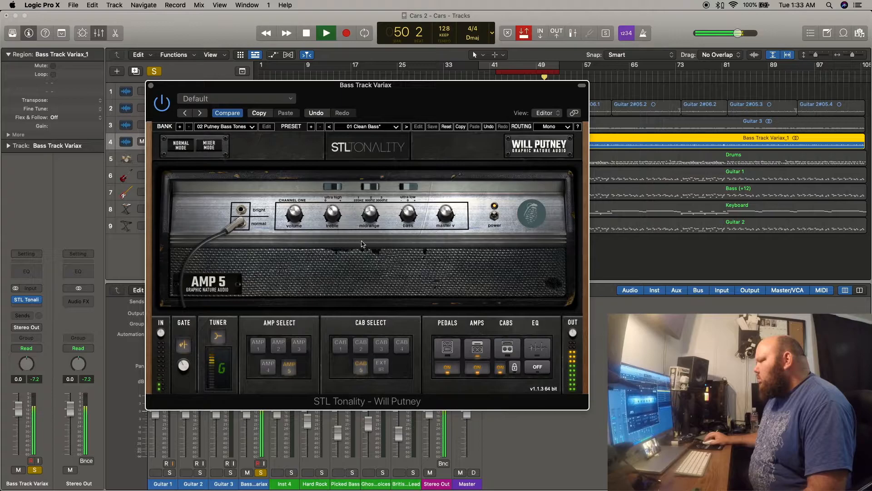
Open the plug-in's parametric EQ and adjust the gain of its lowest band.
{"action": "left_click", "coordinate": [538, 350]}
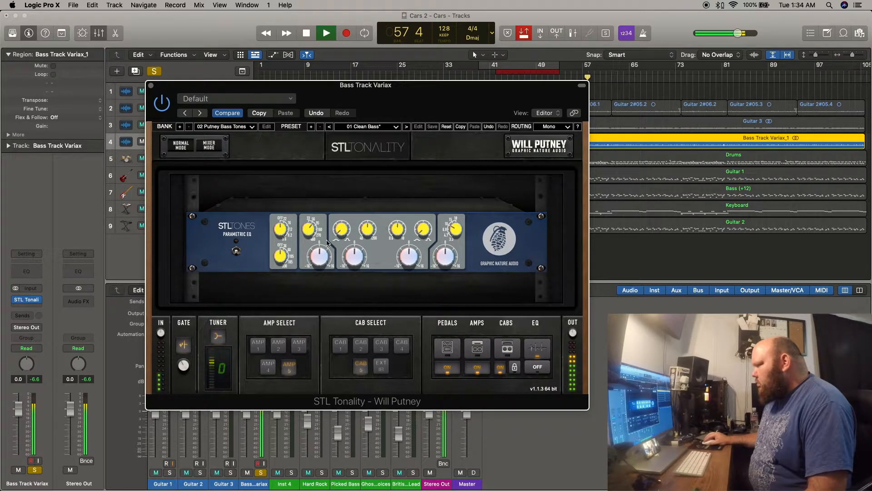
{"action": "scroll", "coordinate": [320, 249], "scroll_direction": "up", "scroll_amount": 3}
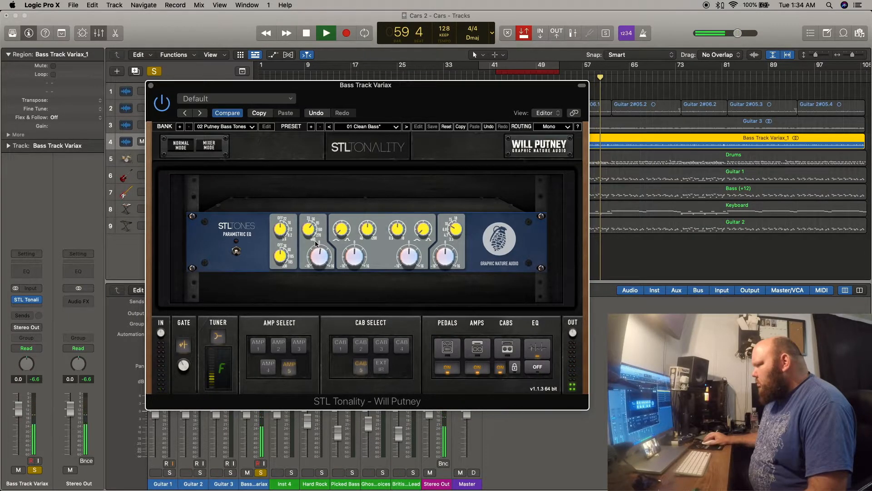
{"action": "mouse_move", "coordinate": [322, 258]}
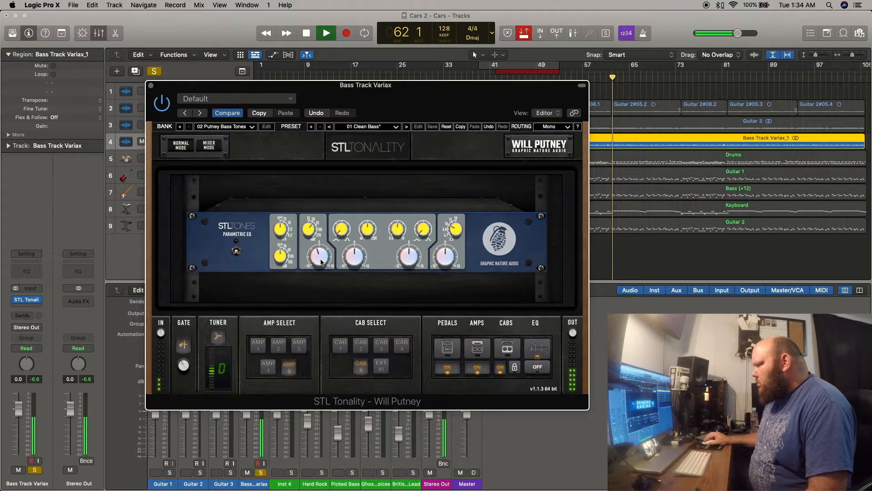
{"action": "left_click_drag", "start_coordinate": [321, 262], "coordinate": [320, 259]}
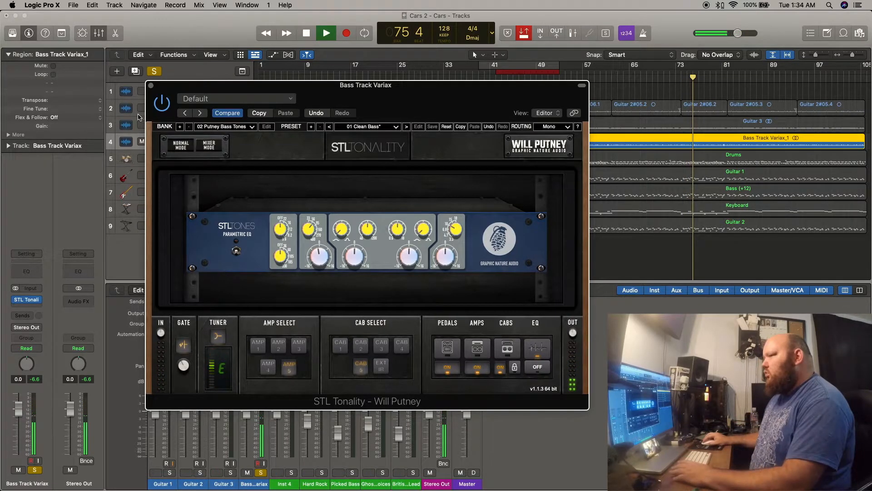
Close the STL Tonality window and insert a stereo Channel EQ after it on the Bass Track Variax track.
{"action": "left_click", "coordinate": [151, 85]}
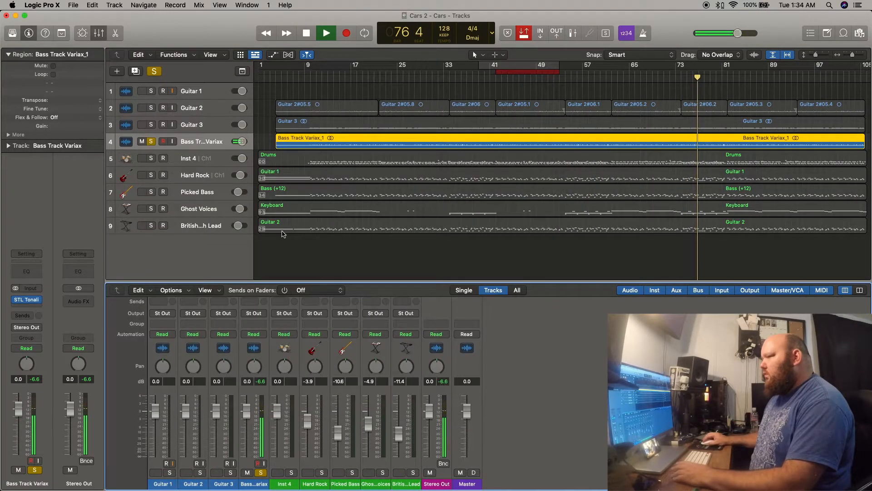
{"action": "left_click", "coordinate": [201, 142]}
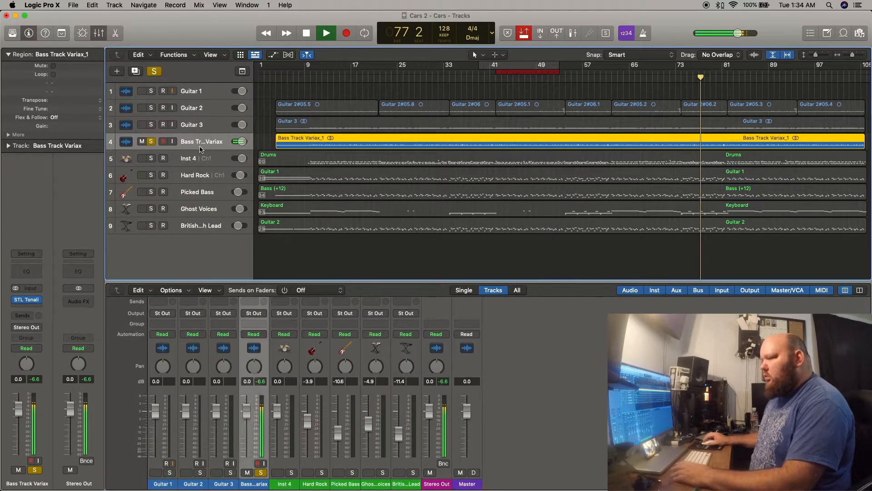
{"action": "left_click", "coordinate": [27, 300]}
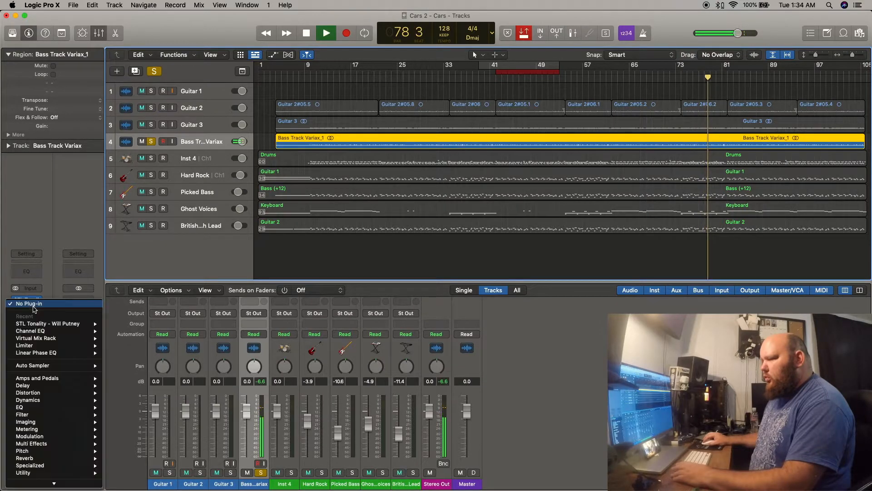
{"action": "left_click", "coordinate": [34, 332]}
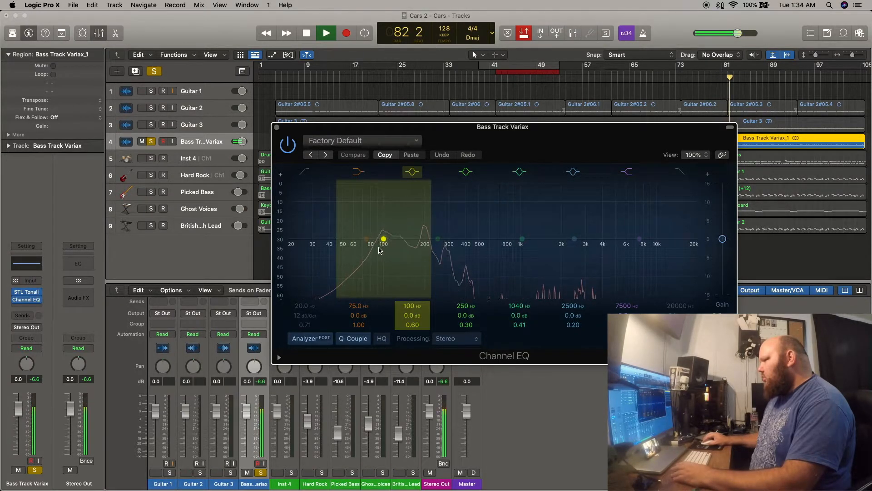
Enable the Channel EQ's low cut at 41.2 Hz with a Q of 0.41, and bring the high cut down to 6550 Hz.
{"action": "left_click", "coordinate": [305, 172]}
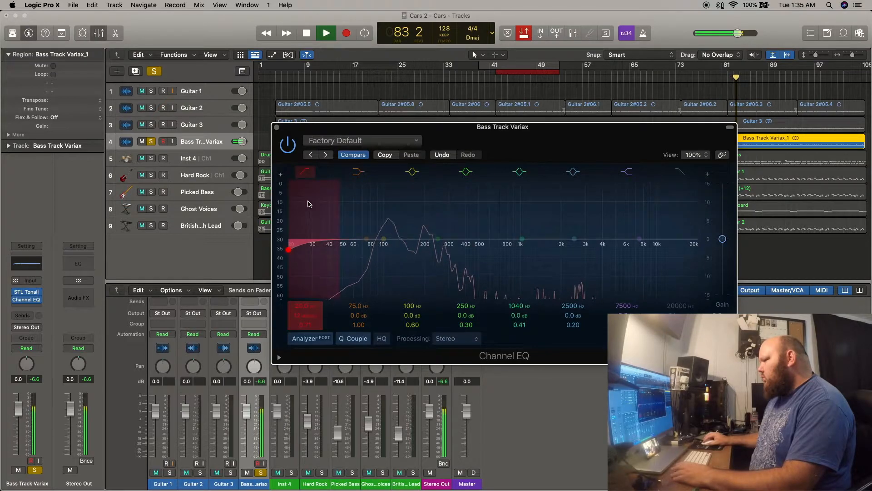
{"action": "left_click_drag", "start_coordinate": [292, 254], "coordinate": [334, 264]}
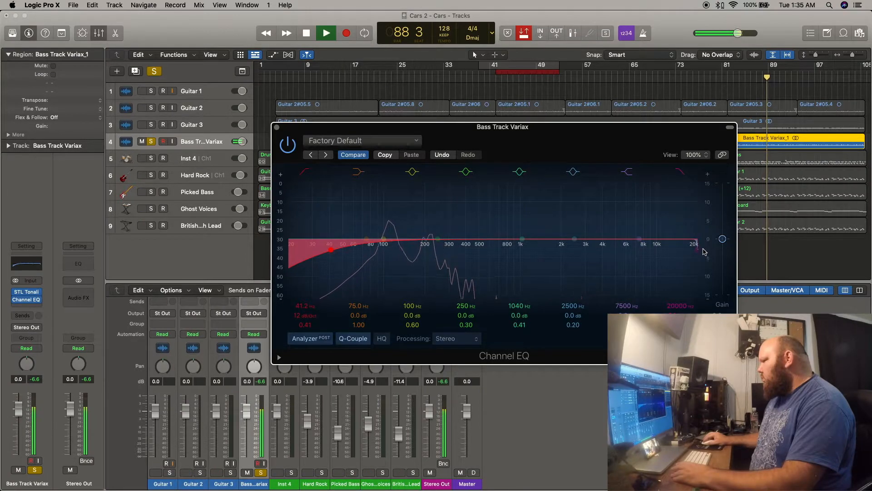
{"action": "left_click_drag", "start_coordinate": [697, 251], "coordinate": [638, 272]}
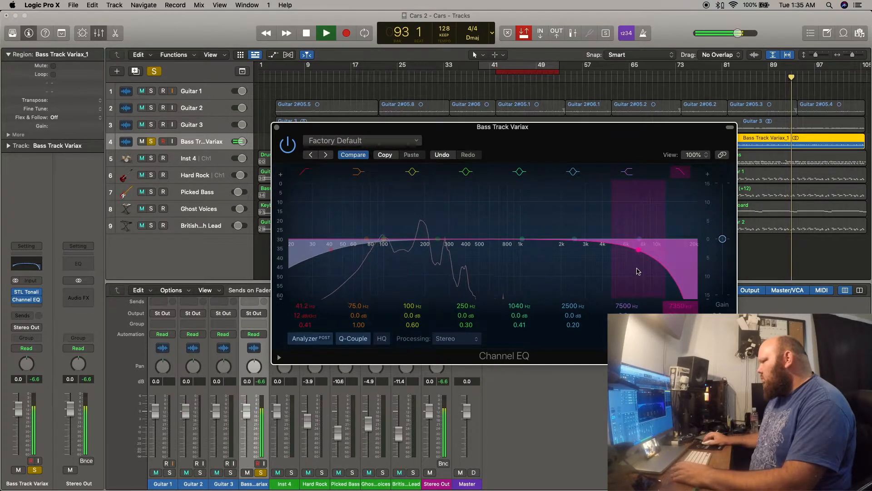
{"action": "left_click_drag", "start_coordinate": [640, 256], "coordinate": [634, 257]}
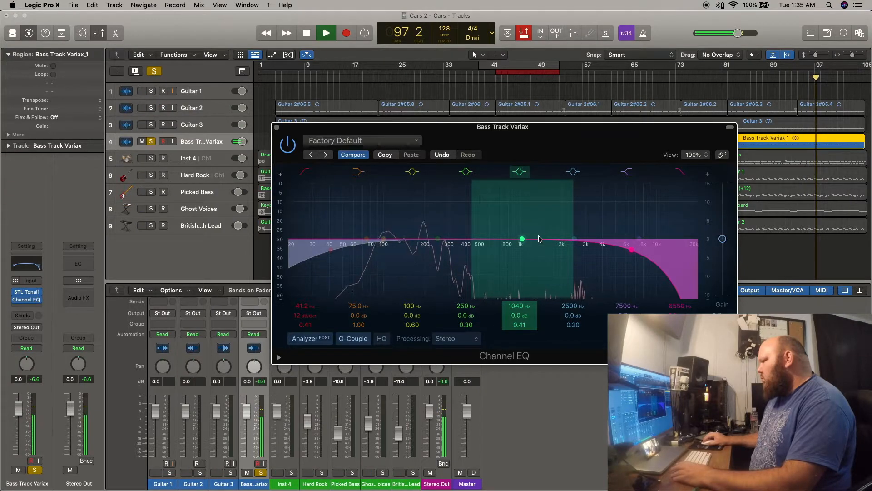
Narrow the Channel EQ's 1040 Hz band to a Q of 3.10 and sweep it as a boost to 725 Hz at +10.3 dB during playback.
{"action": "left_click_drag", "start_coordinate": [524, 244], "coordinate": [523, 252]}
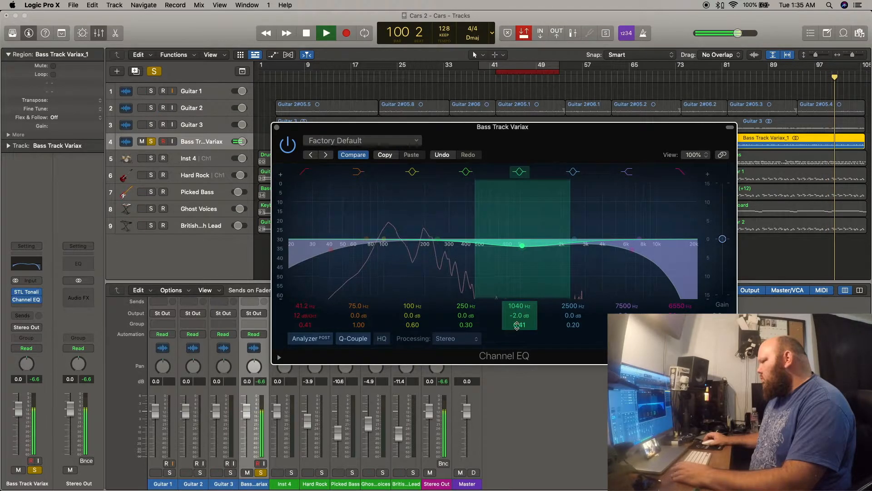
{"action": "left_click_drag", "start_coordinate": [517, 325], "coordinate": [517, 327]}
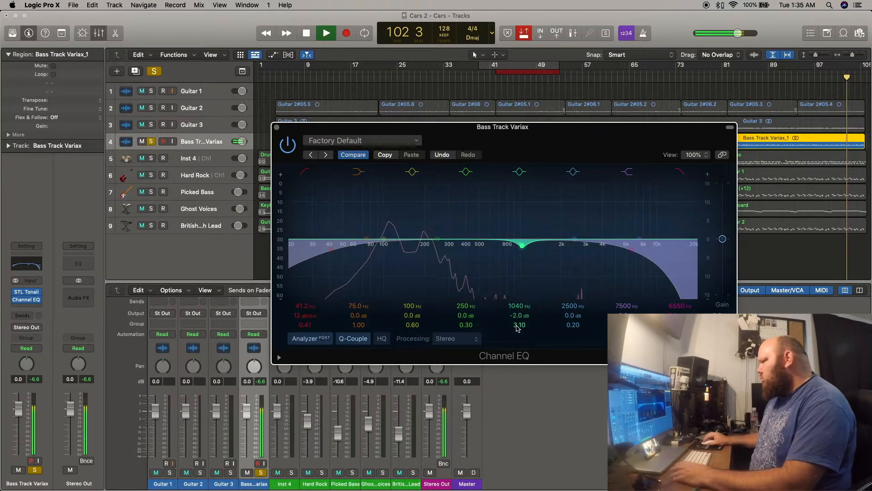
{"action": "left_click_drag", "start_coordinate": [522, 251], "coordinate": [483, 195]}
{"action": "key", "text": "Return"}
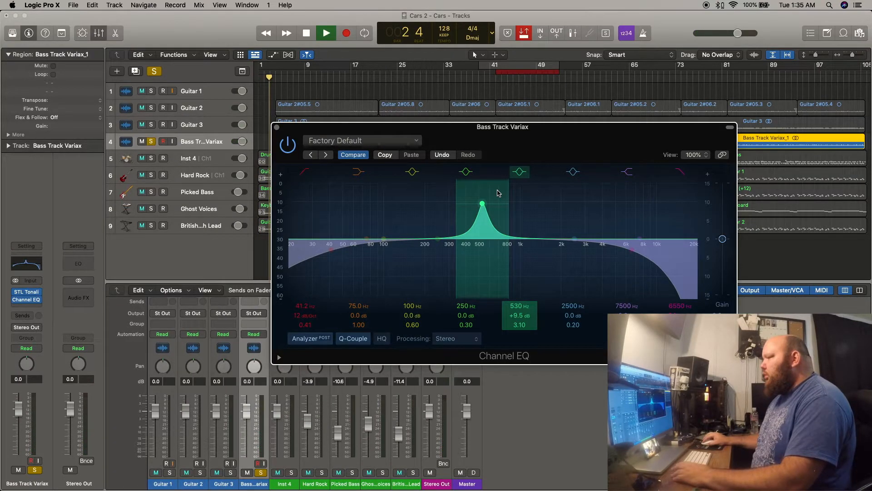
{"action": "left_click_drag", "start_coordinate": [484, 206], "coordinate": [503, 204]}
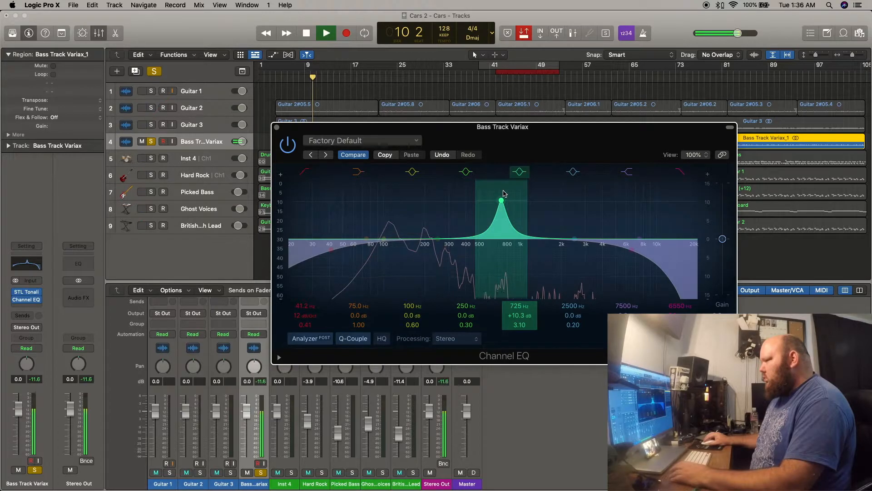
Turn the swept Channel EQ band into a 6.8 dB cut at 1050 Hz and close the EQ window.
{"action": "left_click_drag", "start_coordinate": [503, 204], "coordinate": [520, 282]}
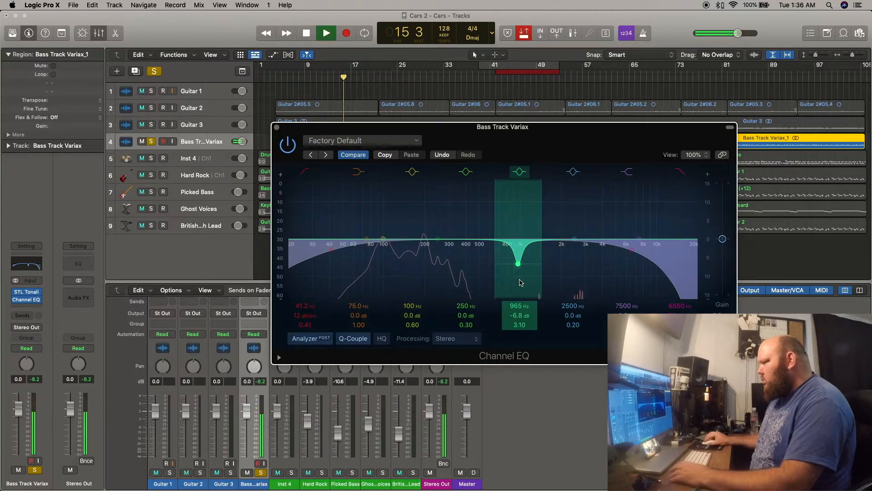
{"action": "left_click_drag", "start_coordinate": [521, 283], "coordinate": [526, 282]}
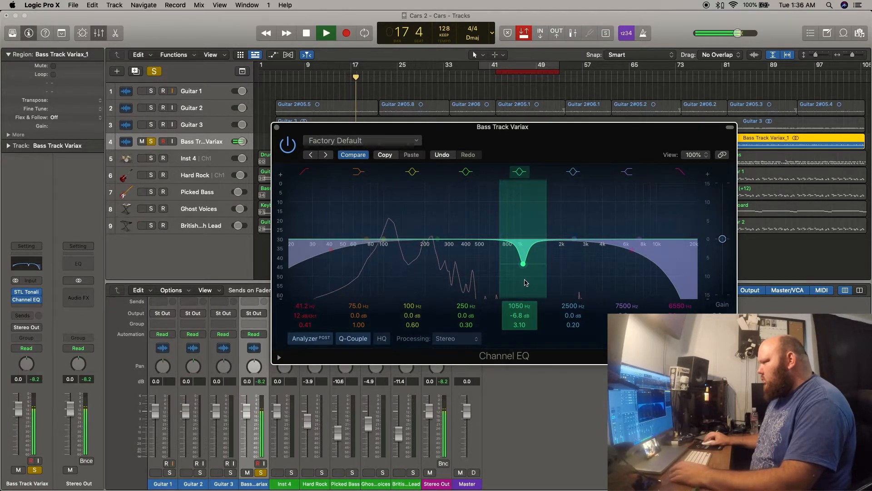
{"action": "left_click", "coordinate": [276, 128]}
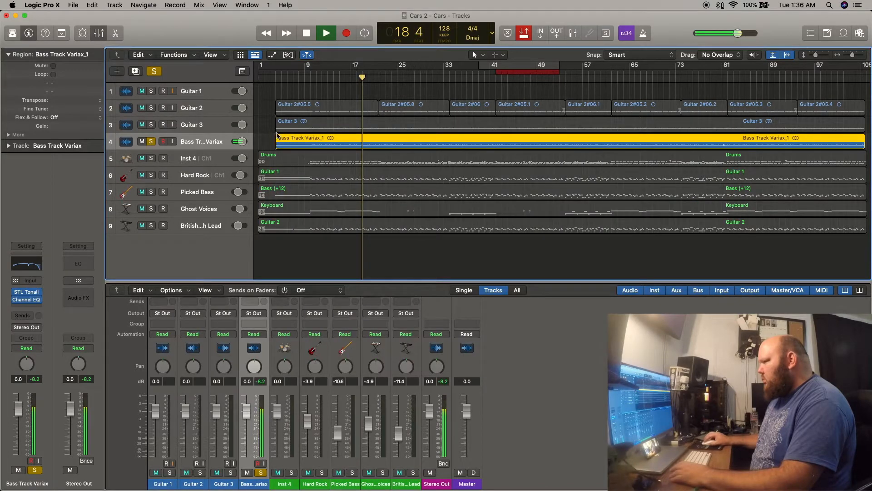
Listen to Guitar 3 soloed with the bass, clear all solos to play the full mix, and stop playback.
{"action": "left_click", "coordinate": [152, 125]}
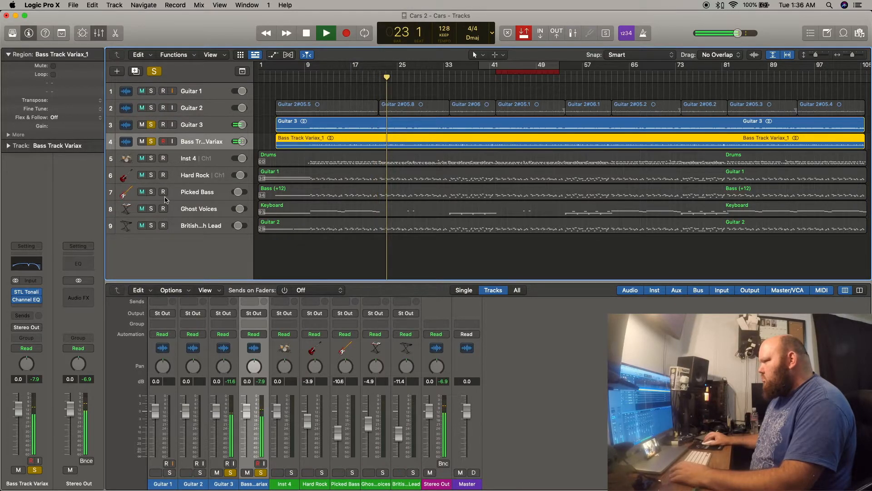
{"action": "left_click", "coordinate": [154, 71]}
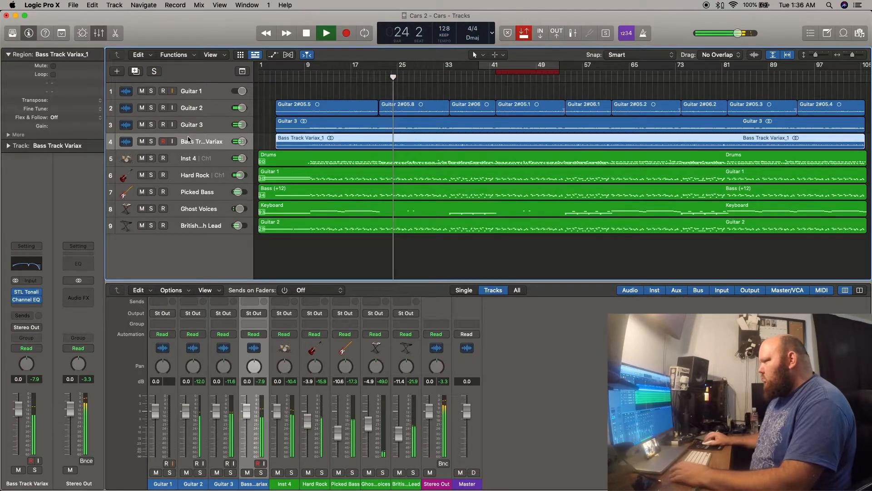
{"action": "left_click", "coordinate": [200, 108]}
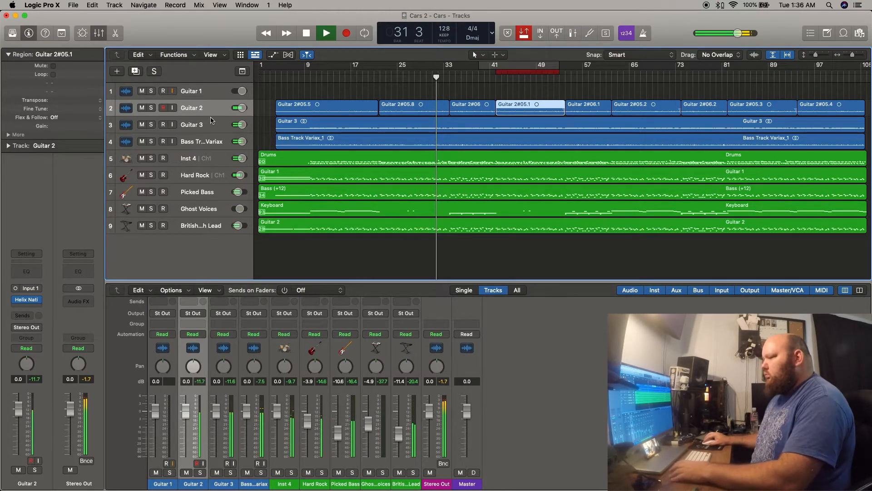
{"action": "key", "text": "space"}
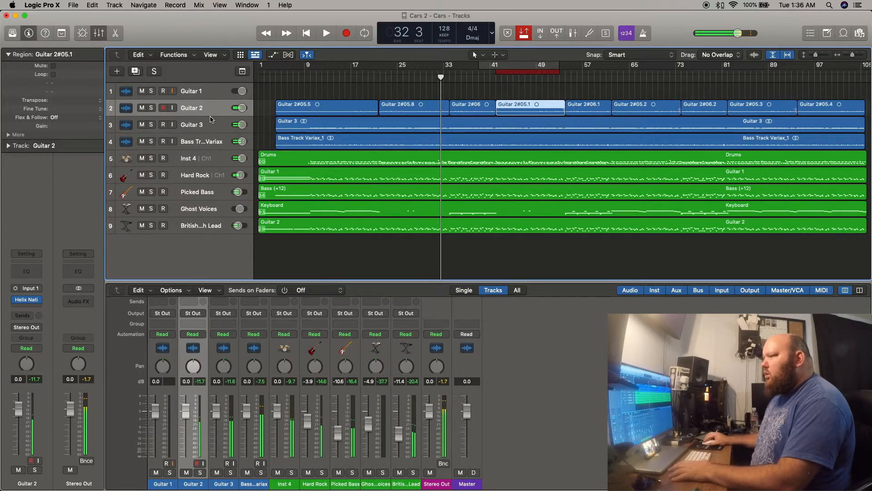
{"action": "left_click_drag", "start_coordinate": [210, 116], "coordinate": [211, 166]}
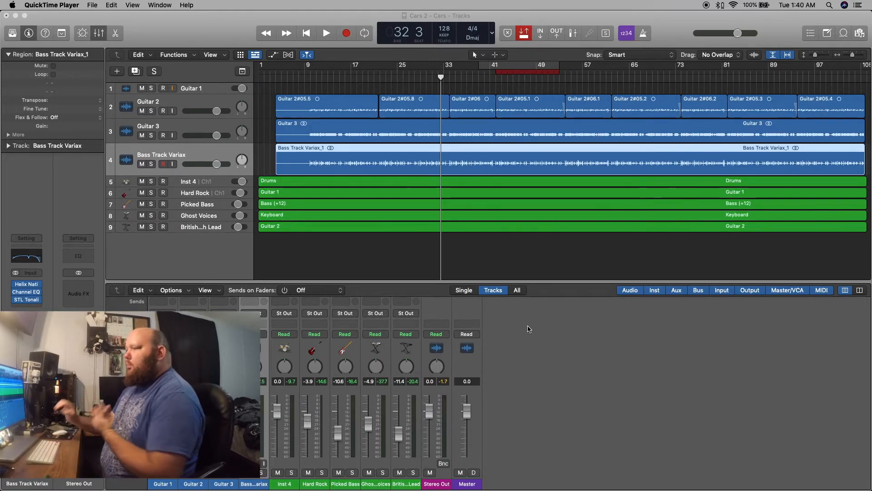
Open Helix Native on the Bass Track Variax track and look through its Factory 1 presets.
{"action": "left_click", "coordinate": [27, 285]}
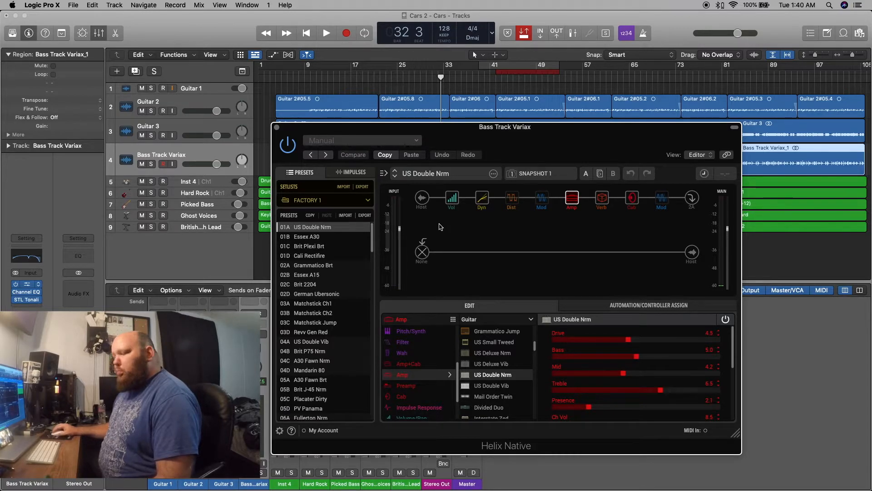
{"action": "key", "text": "super+w"}
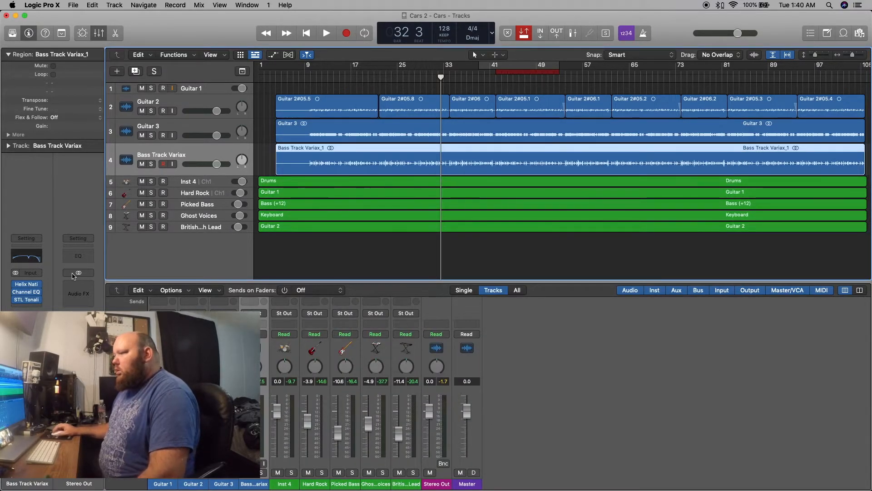
{"action": "left_click", "coordinate": [26, 285]}
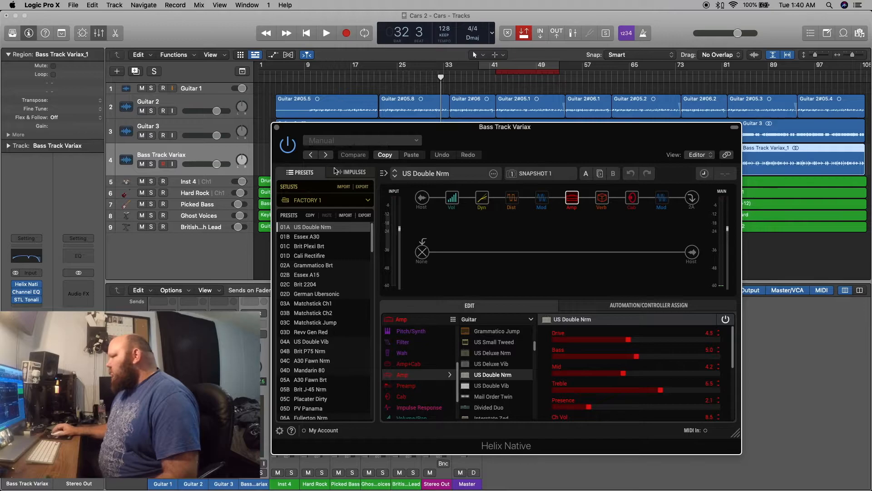
{"action": "scroll", "coordinate": [332, 285], "scroll_direction": "down", "scroll_amount": 10}
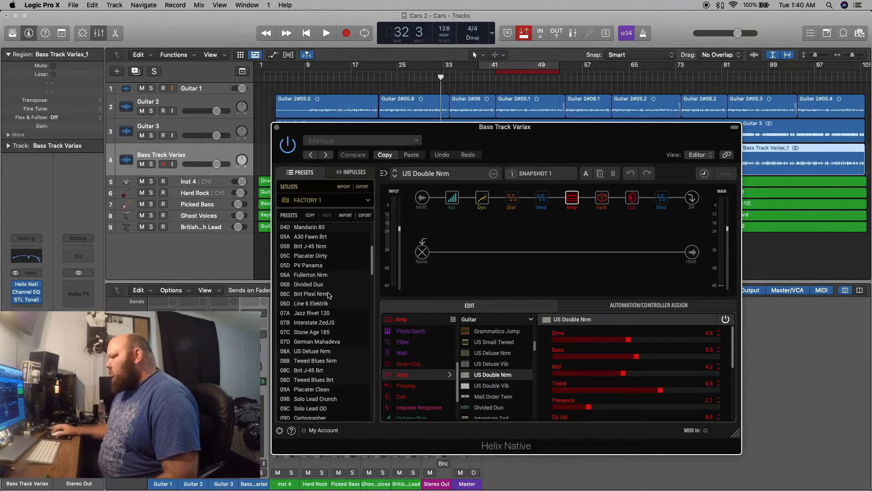
{"action": "scroll", "coordinate": [329, 295], "scroll_direction": "down", "scroll_amount": 4}
{"action": "scroll", "coordinate": [329, 295], "scroll_direction": "down", "scroll_amount": 10}
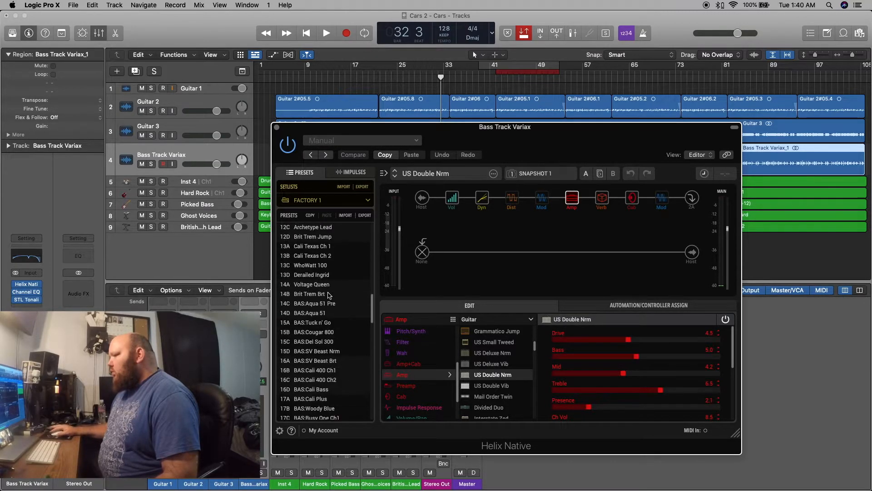
{"action": "scroll", "coordinate": [329, 295], "scroll_direction": "down", "scroll_amount": 8}
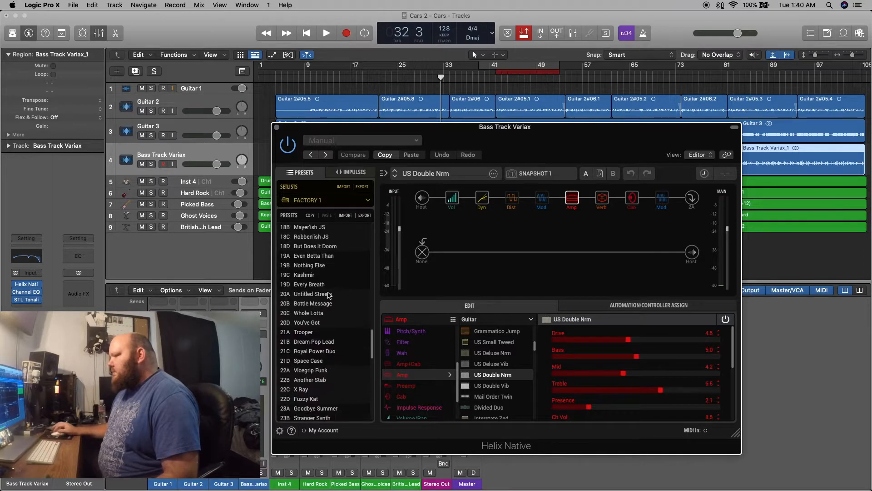
{"action": "scroll", "coordinate": [328, 295], "scroll_direction": "down", "scroll_amount": 8}
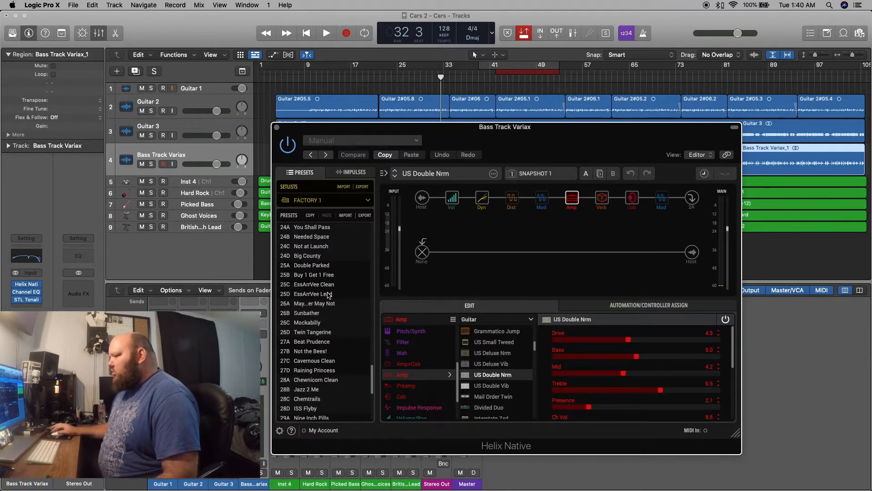
{"action": "scroll", "coordinate": [316, 295], "scroll_direction": "down", "scroll_amount": 1}
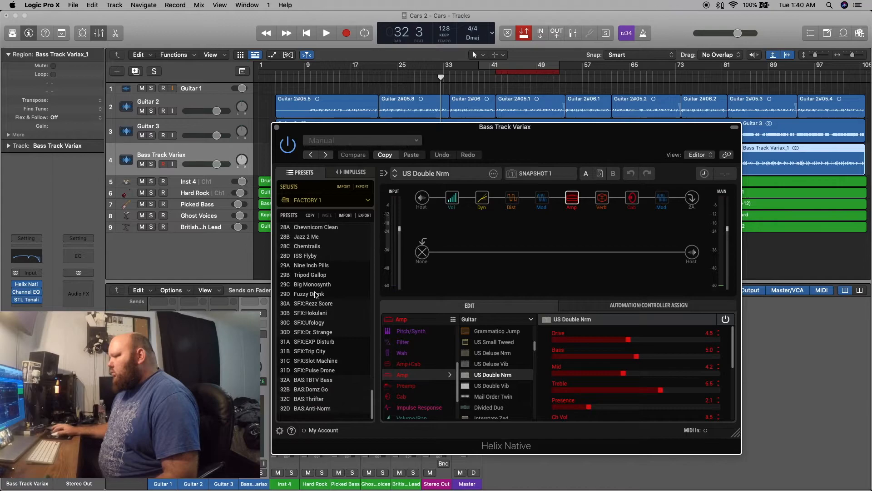
{"action": "scroll", "coordinate": [339, 254], "scroll_direction": "up", "scroll_amount": 2}
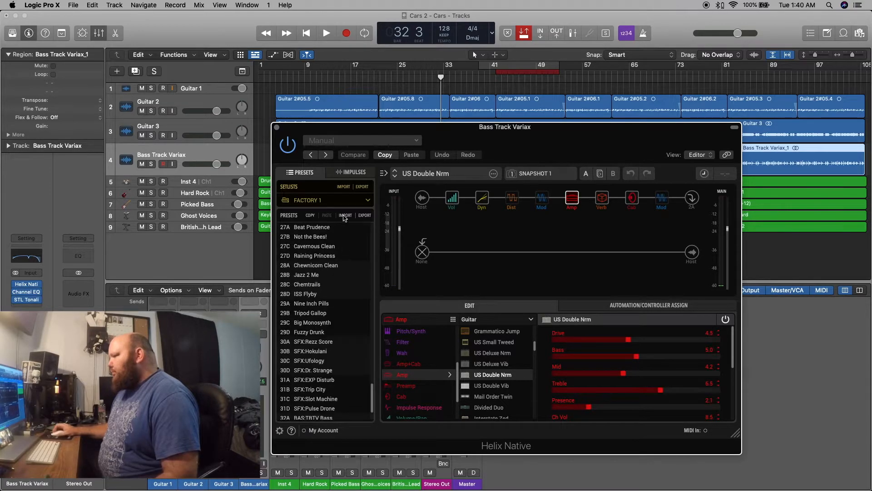
Switch Helix Native to the User 1 setlist and load the empty New Preset in slot 01A.
{"action": "left_click", "coordinate": [368, 203]}
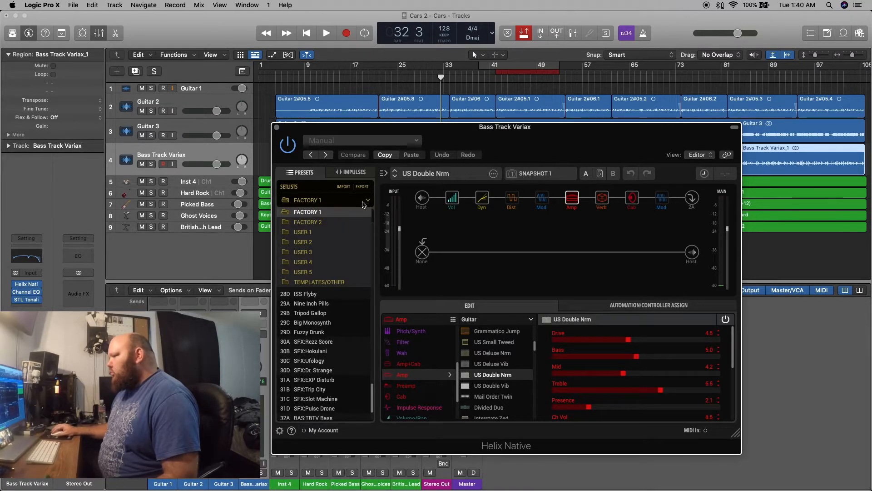
{"action": "left_click", "coordinate": [318, 234]}
{"action": "left_click", "coordinate": [316, 230]}
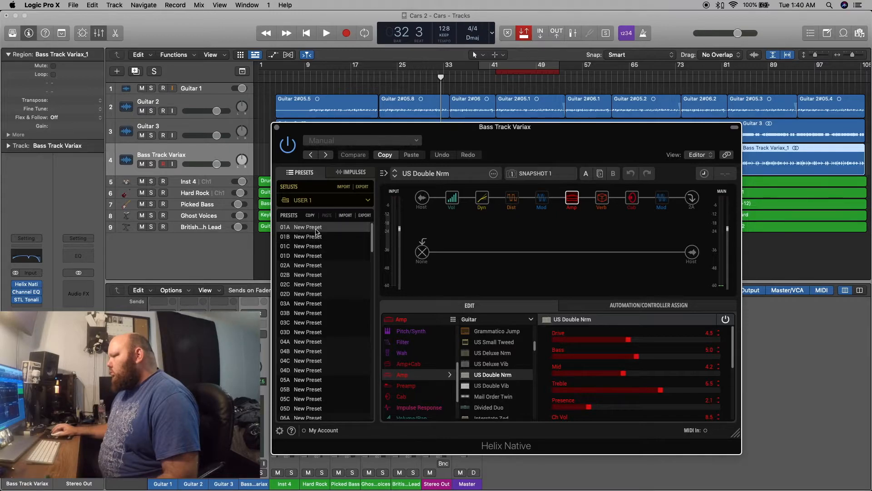
{"action": "double_click", "coordinate": [306, 231]}
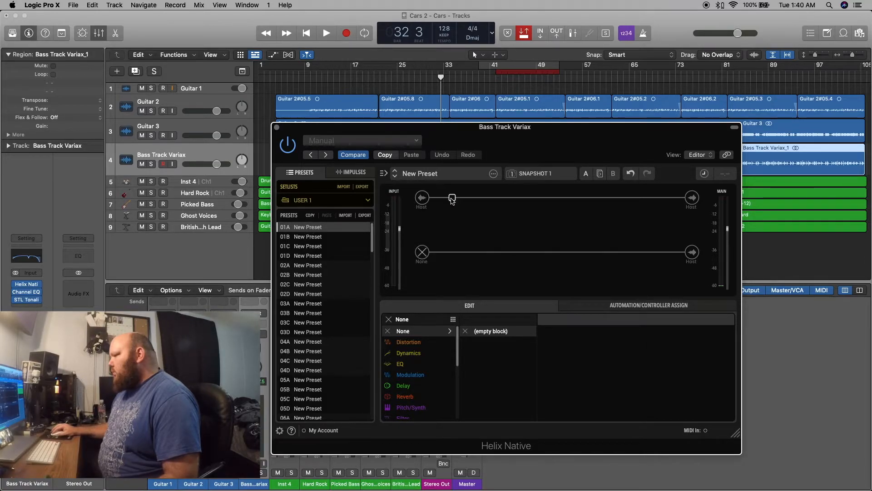
Add a mono Pitch Wham block from Pitch/Synth in the first slot after the upper path's host input.
{"action": "left_click", "coordinate": [422, 198]}
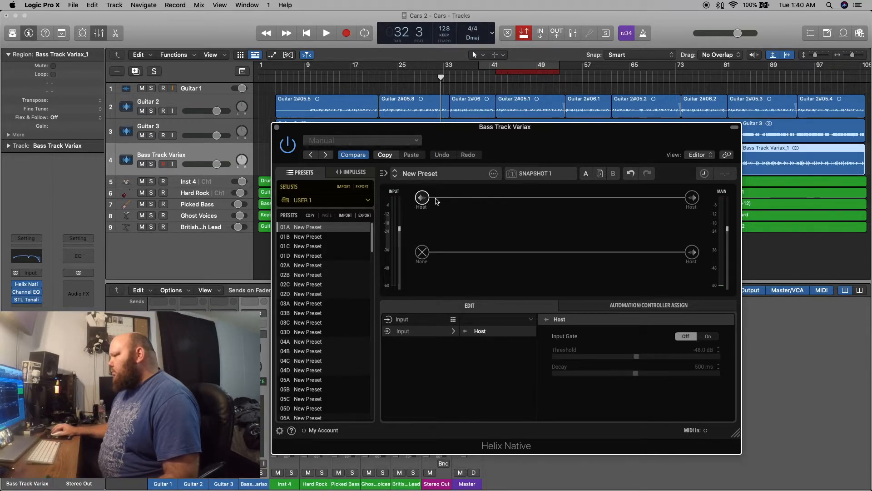
{"action": "left_click", "coordinate": [452, 198]}
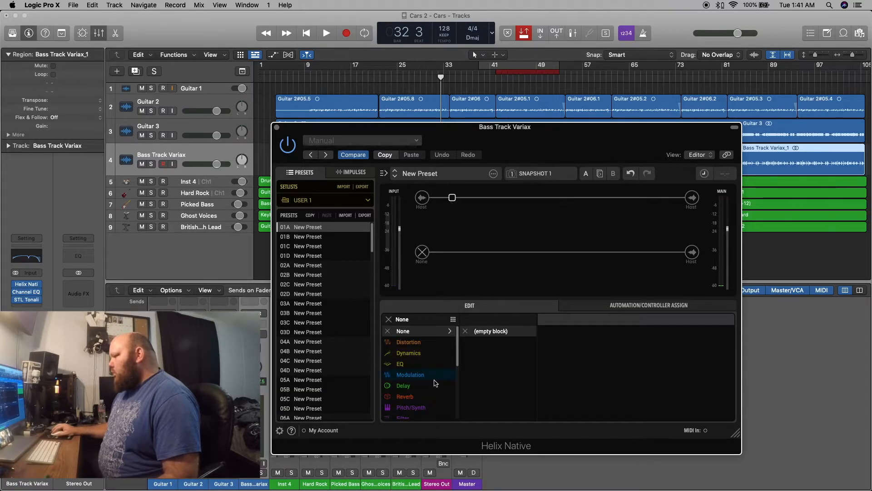
{"action": "left_click", "coordinate": [410, 411]}
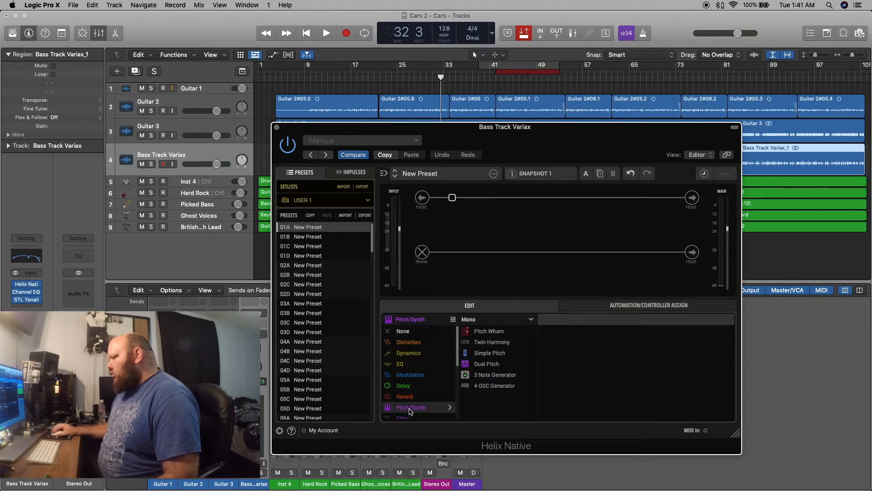
{"action": "left_click", "coordinate": [489, 331]}
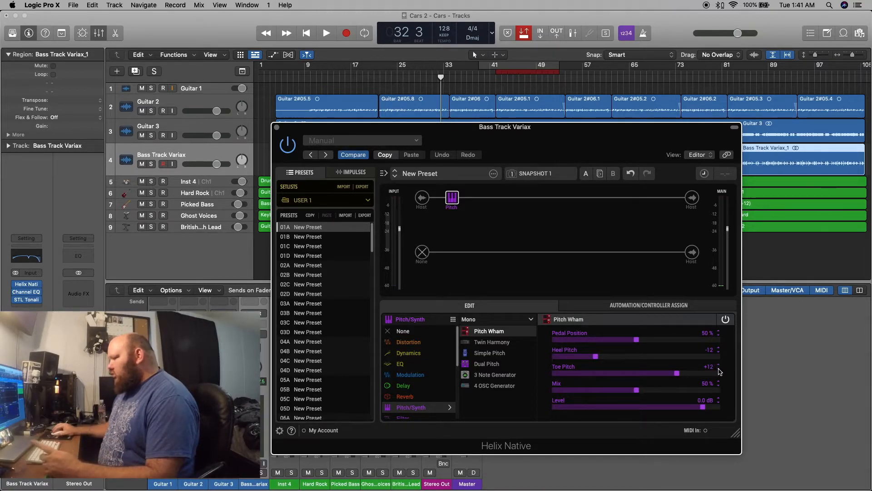
Set the Pitch Wham's pedal position to 100 %, toe pitch to -12 and mix to 100 %.
{"action": "left_click_drag", "start_coordinate": [636, 344], "coordinate": [722, 342]}
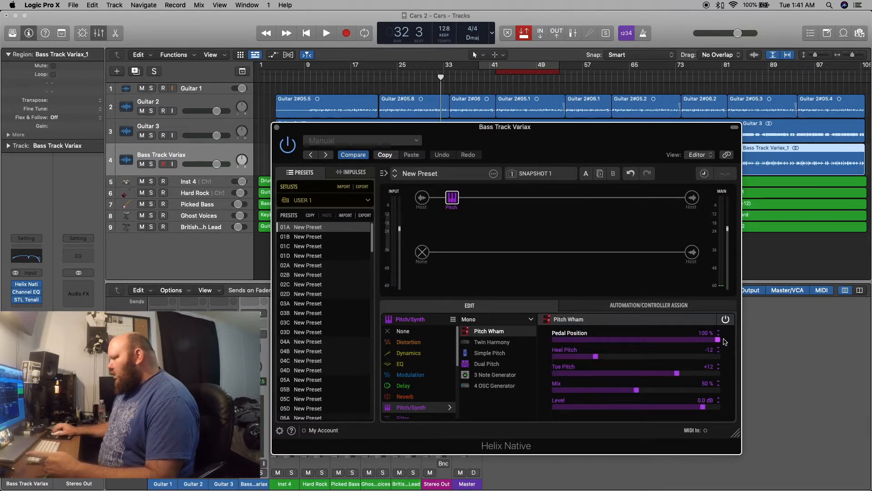
{"action": "left_click", "coordinate": [677, 373]}
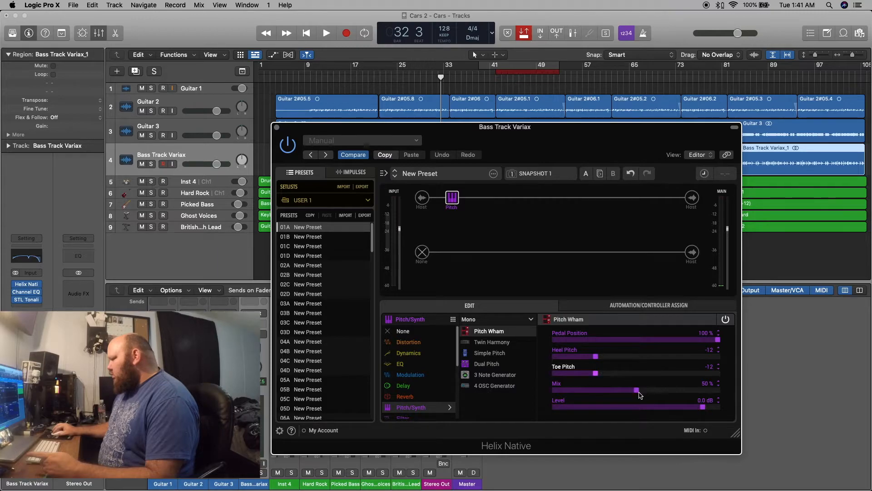
{"action": "left_click_drag", "start_coordinate": [636, 393], "coordinate": [722, 395]}
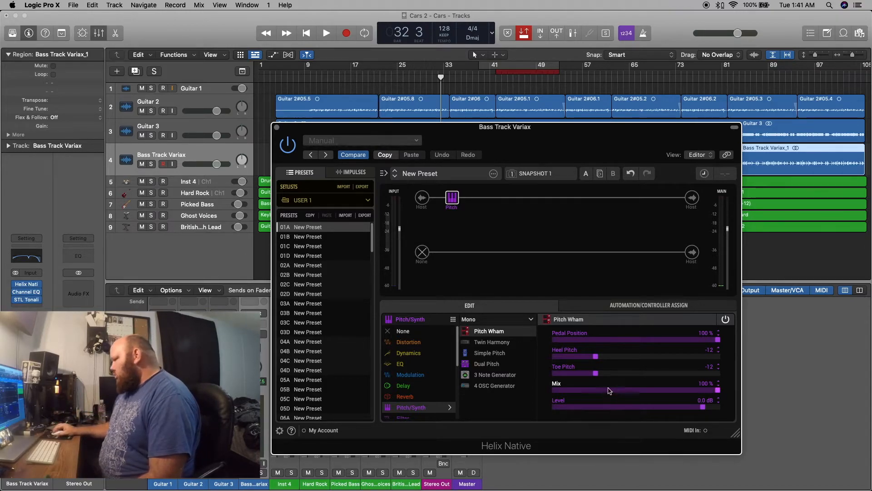
Move the Helix Native window clear of the track list, select Bass Track Variax and play the song from bar 32.
{"action": "left_click_drag", "start_coordinate": [508, 129], "coordinate": [430, 95]}
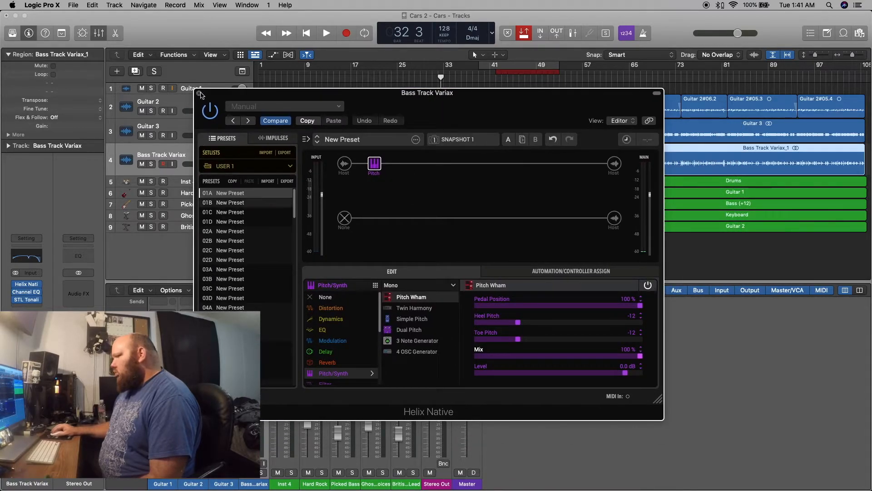
{"action": "left_click_drag", "start_coordinate": [440, 94], "coordinate": [644, 272]}
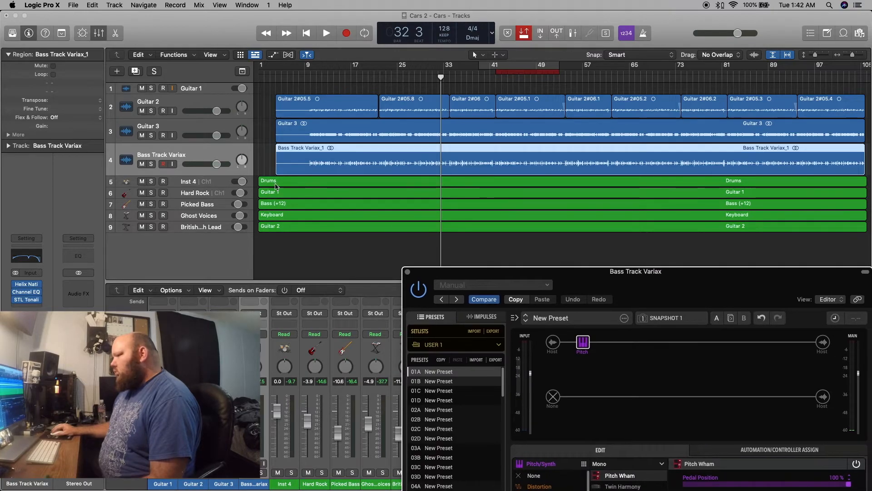
{"action": "left_click", "coordinate": [190, 152]}
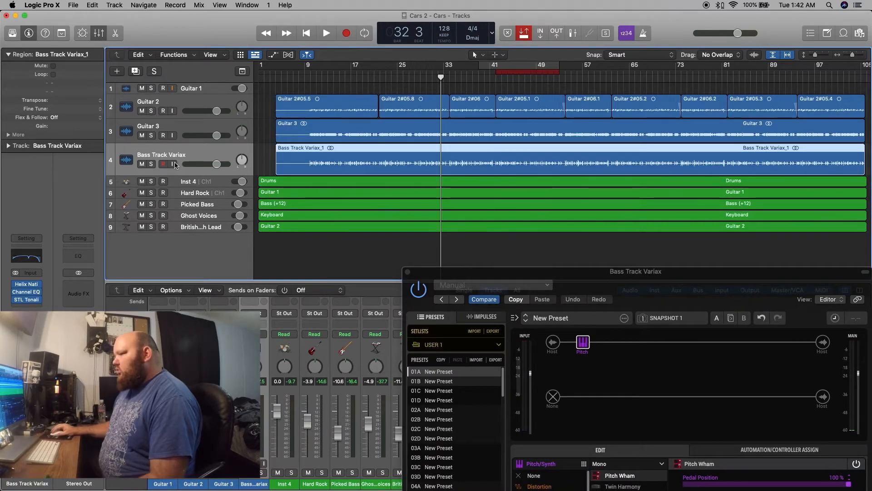
{"action": "mouse_move", "coordinate": [16, 295]}
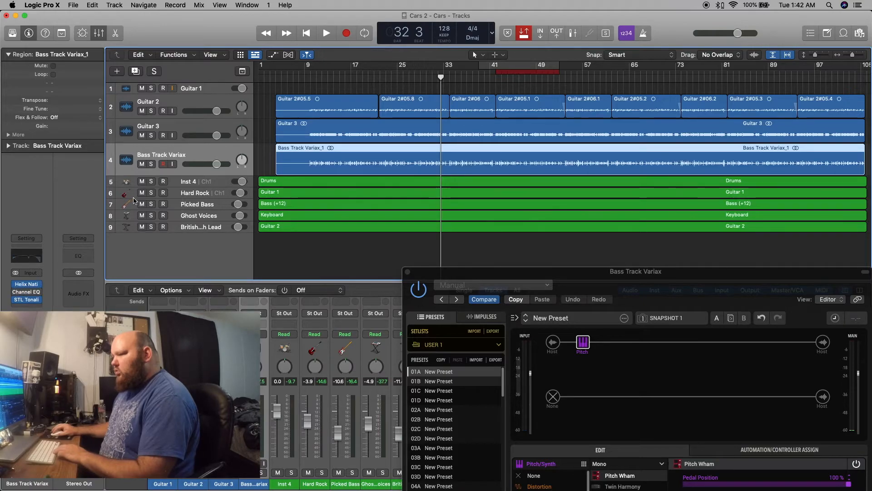
{"action": "key", "text": "space"}
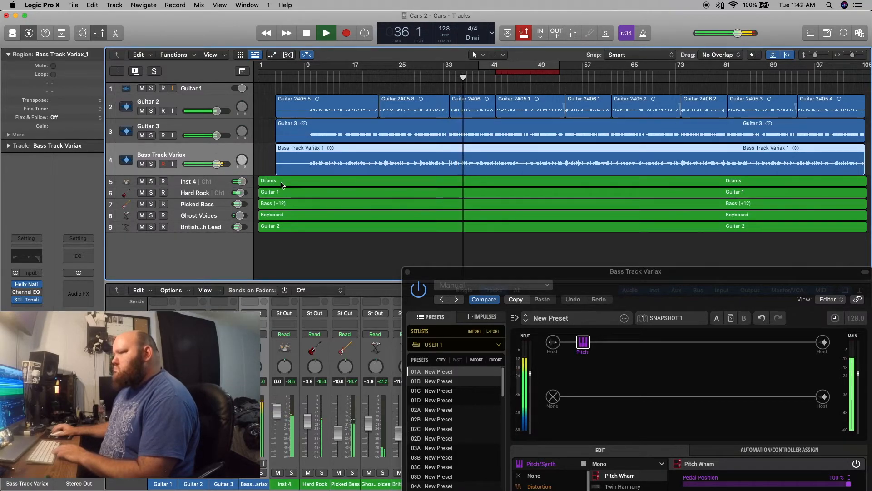
Pan the Guitar 3 track to the left and the Guitar 2 track to the right.
{"action": "left_click_drag", "start_coordinate": [498, 275], "coordinate": [438, 190]}
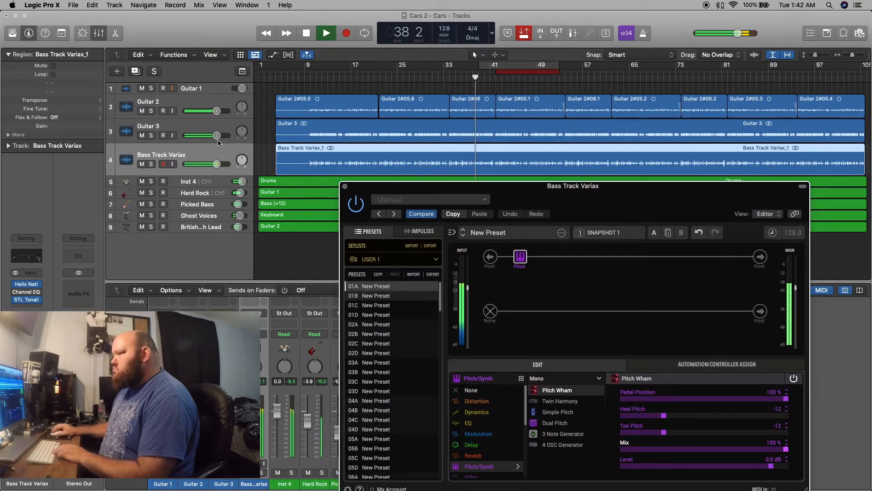
{"action": "left_click_drag", "start_coordinate": [242, 131], "coordinate": [242, 150]}
{"action": "left_click_drag", "start_coordinate": [242, 107], "coordinate": [242, 79]}
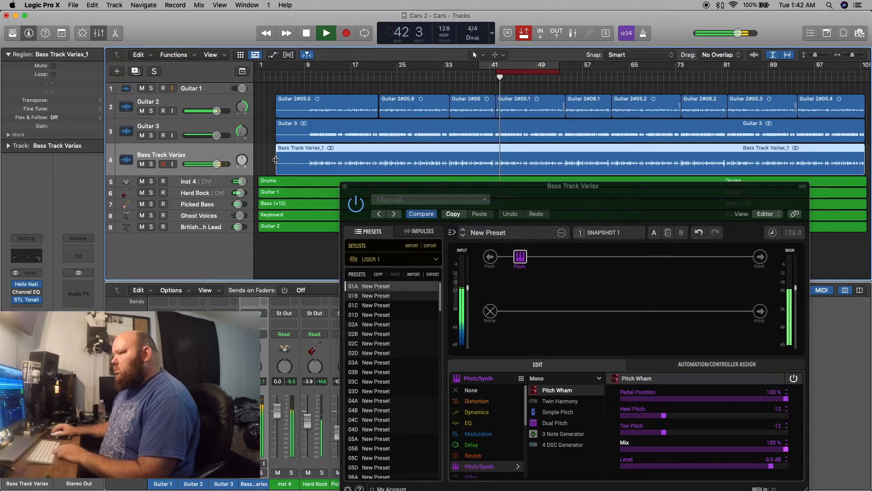
Mute and unmute Guitar 2, then Guitar 3, to hear how each contributes to the mix.
{"action": "left_click_drag", "start_coordinate": [518, 194], "coordinate": [419, 183]}
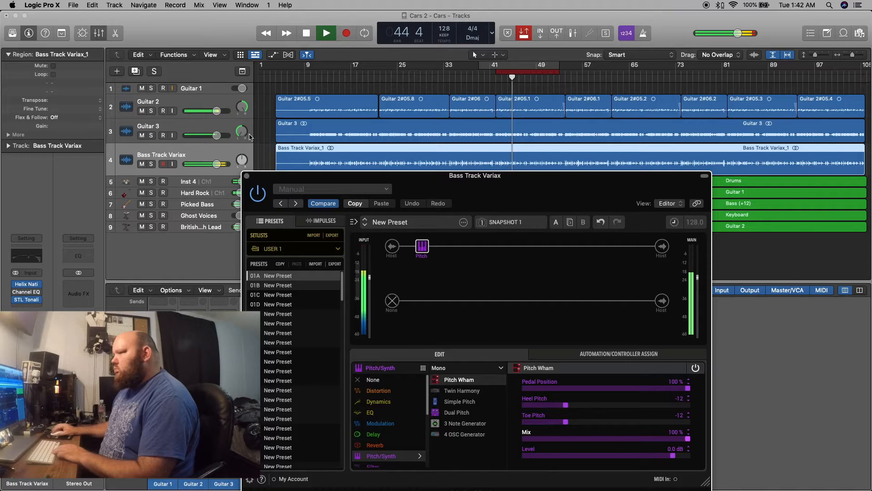
{"action": "left_click", "coordinate": [142, 110]}
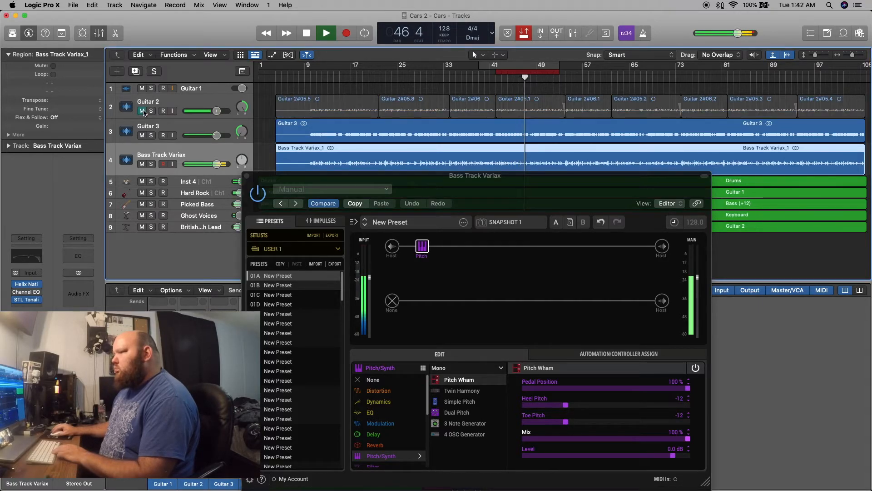
{"action": "left_click", "coordinate": [142, 111]}
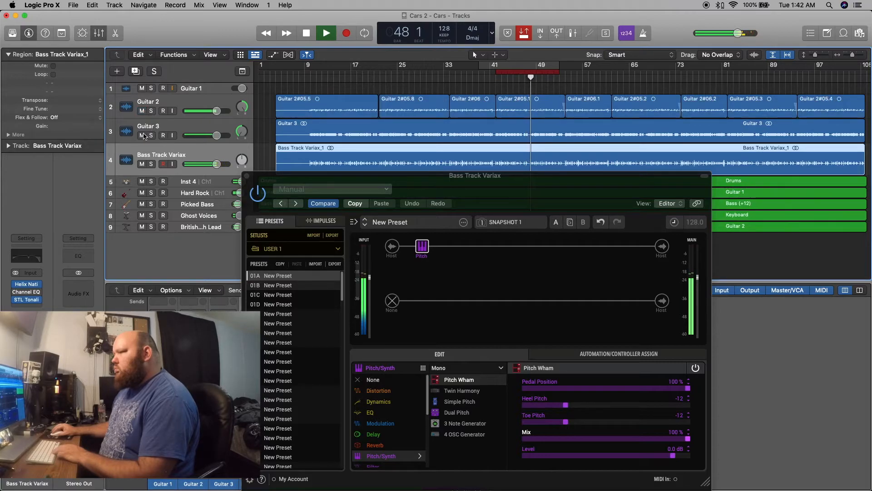
{"action": "left_click", "coordinate": [143, 135]}
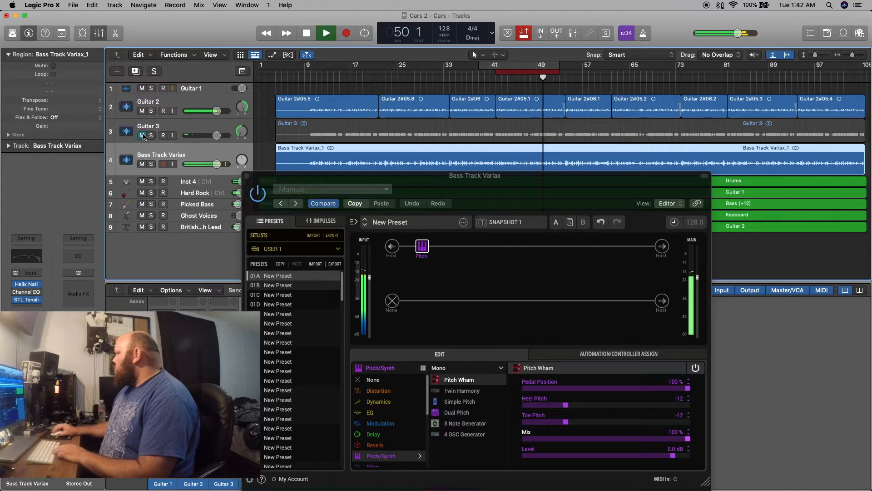
{"action": "left_click", "coordinate": [143, 135]}
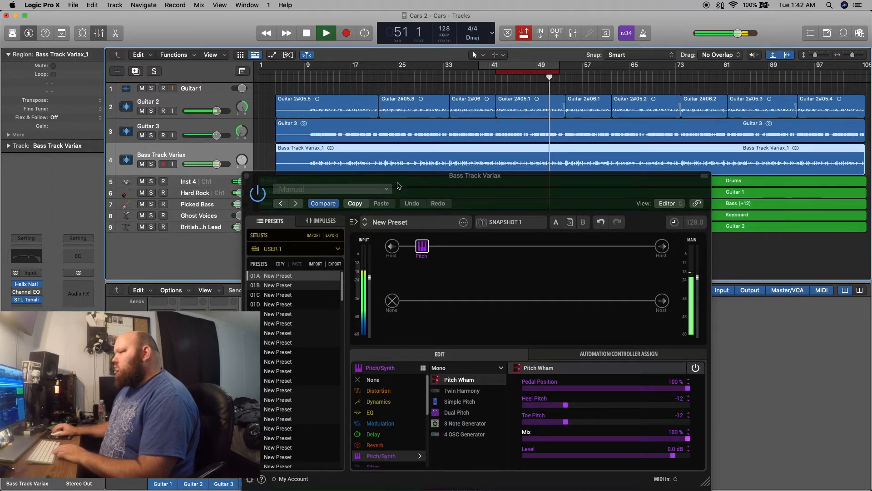
Open the Channel EQ on Bass Track Variax and set its low-cut band to 46 Hz with a Q of 0.67.
{"action": "left_click_drag", "start_coordinate": [468, 179], "coordinate": [544, 83]}
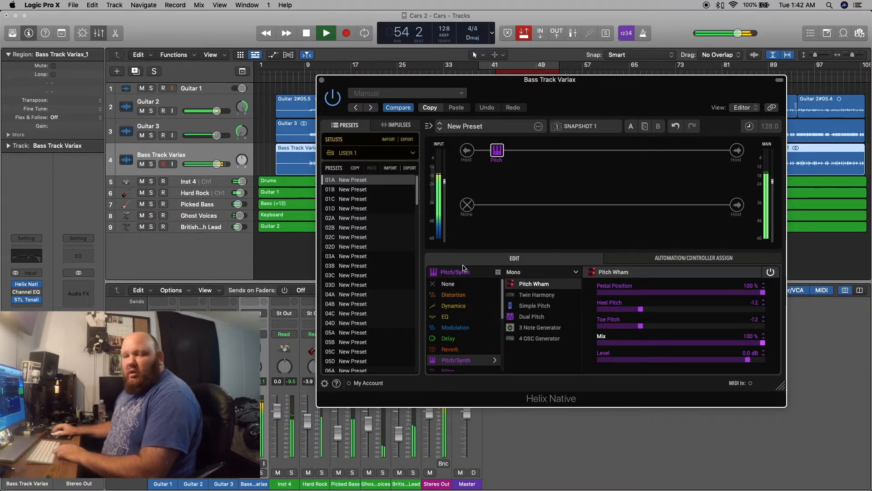
{"action": "left_click", "coordinate": [18, 299]}
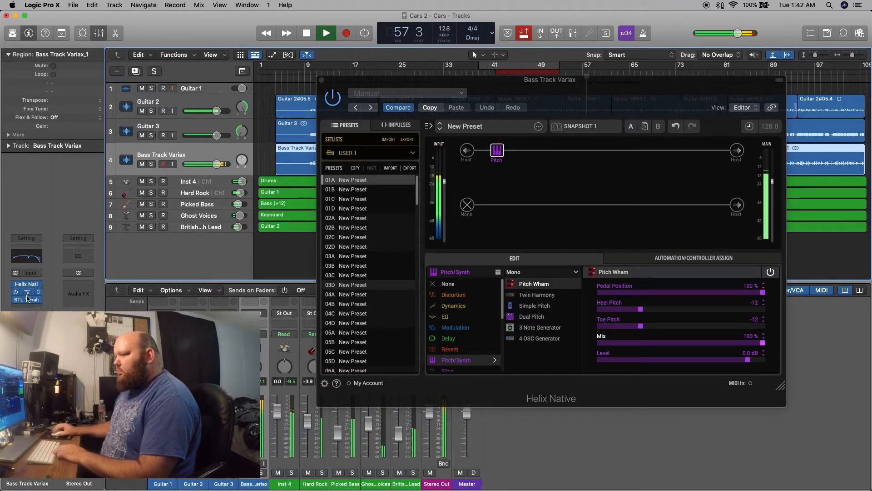
{"action": "left_click", "coordinate": [27, 295]}
{"action": "left_click_drag", "start_coordinate": [331, 256], "coordinate": [338, 255]}
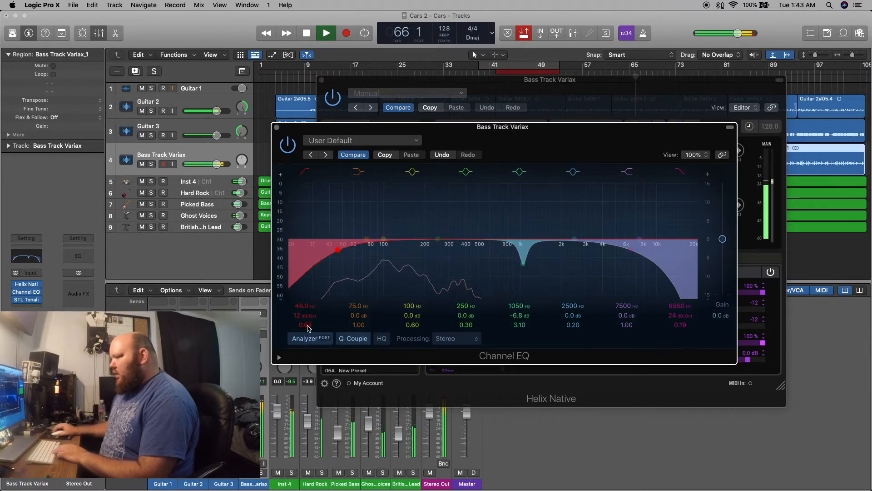
{"action": "left_click_drag", "start_coordinate": [308, 328], "coordinate": [222, 229]}
Mute the Picked Bass track, set the Variax Channel EQ's low cut to 72.5 Hz with a Q of 0.43, and close the EQ.
{"action": "left_click", "coordinate": [174, 205]}
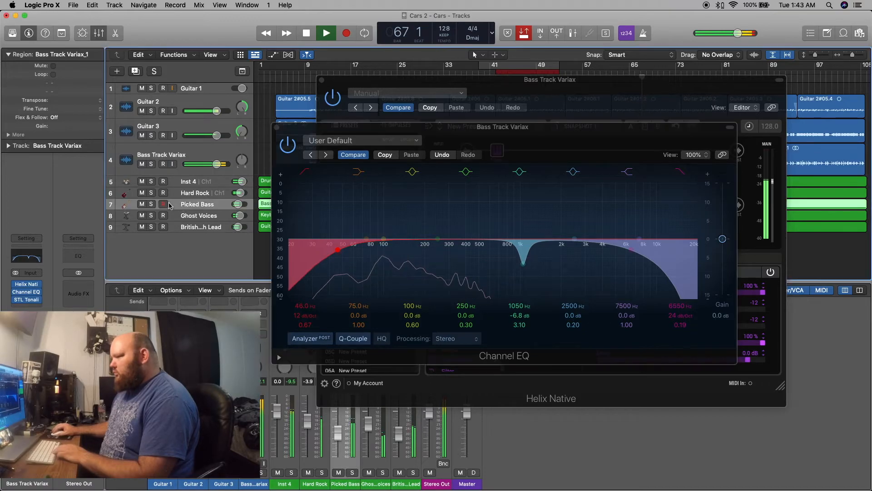
{"action": "left_click", "coordinate": [141, 206]}
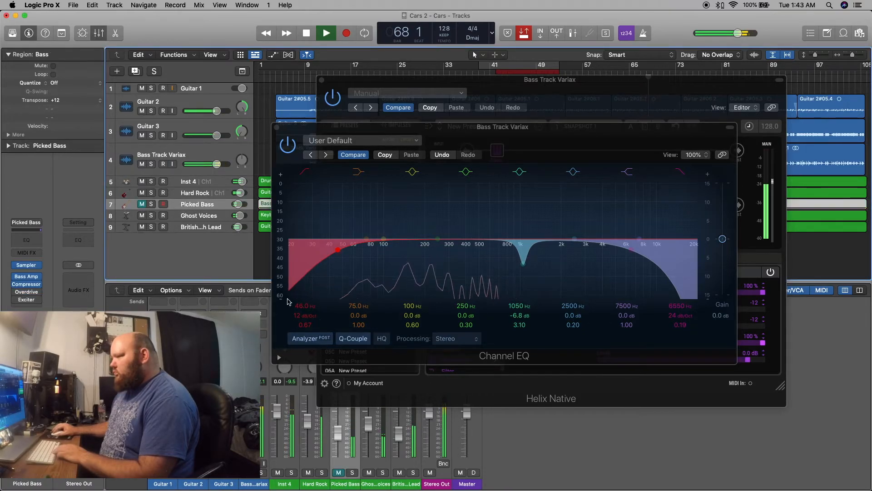
{"action": "left_click_drag", "start_coordinate": [337, 254], "coordinate": [354, 256]}
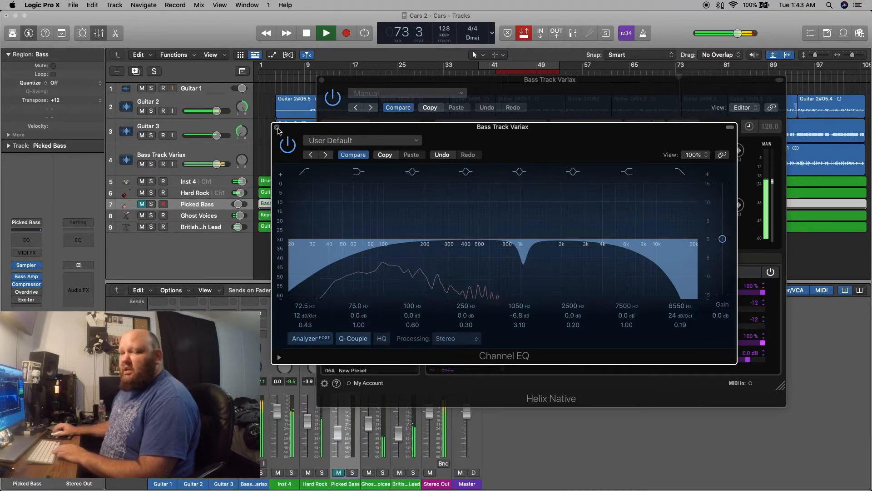
{"action": "left_click", "coordinate": [276, 128]}
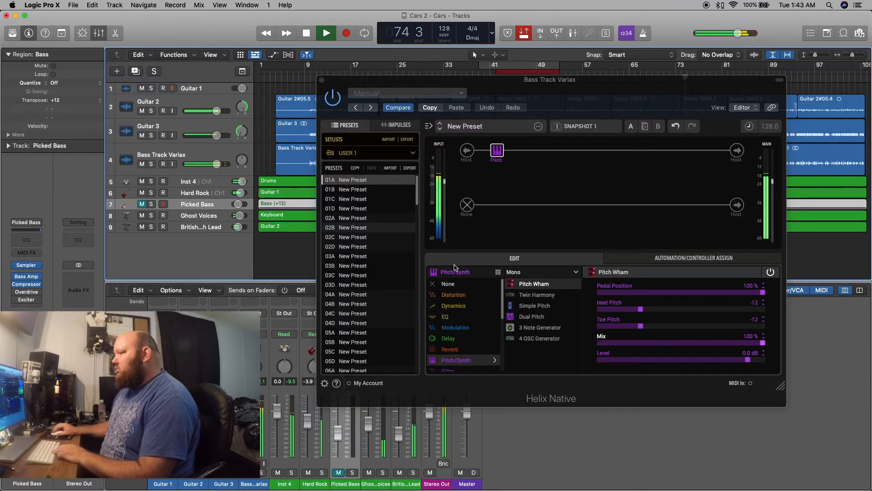
Move the Helix Native window below the Guitar 2 regions and stop playback.
{"action": "left_click_drag", "start_coordinate": [364, 85], "coordinate": [393, 127]}
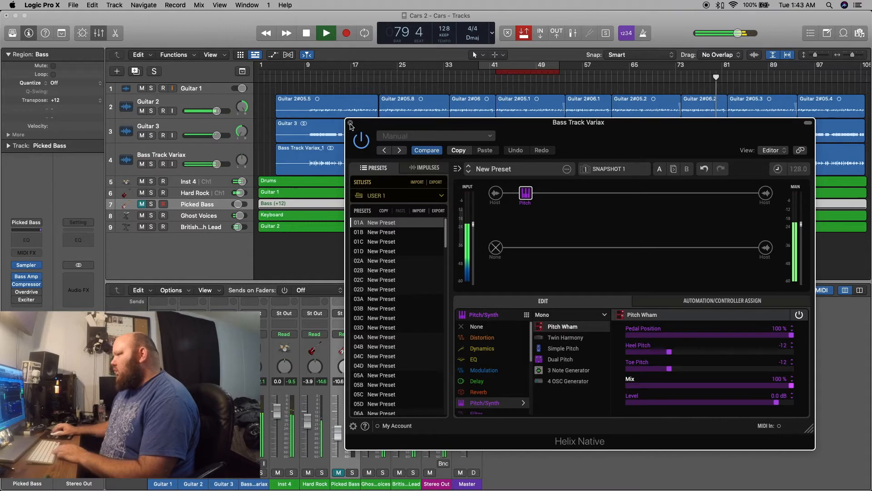
{"action": "key", "text": "space"}
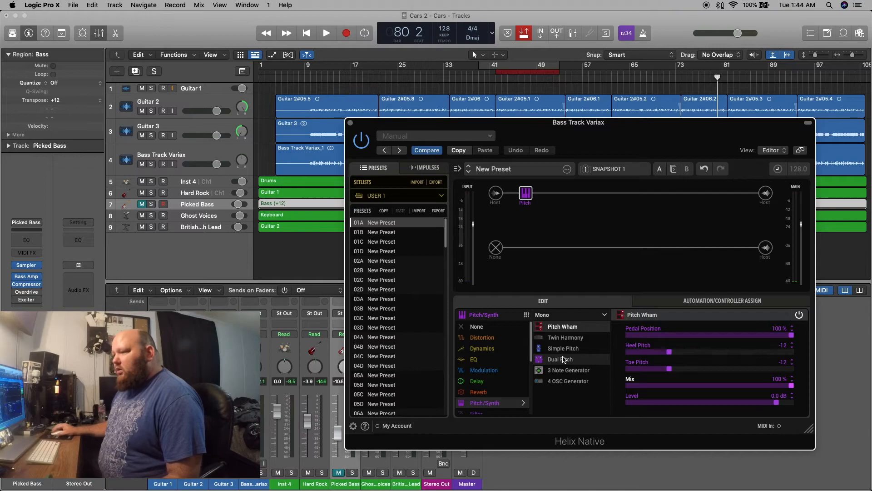
{"action": "mouse_move", "coordinate": [473, 229]}
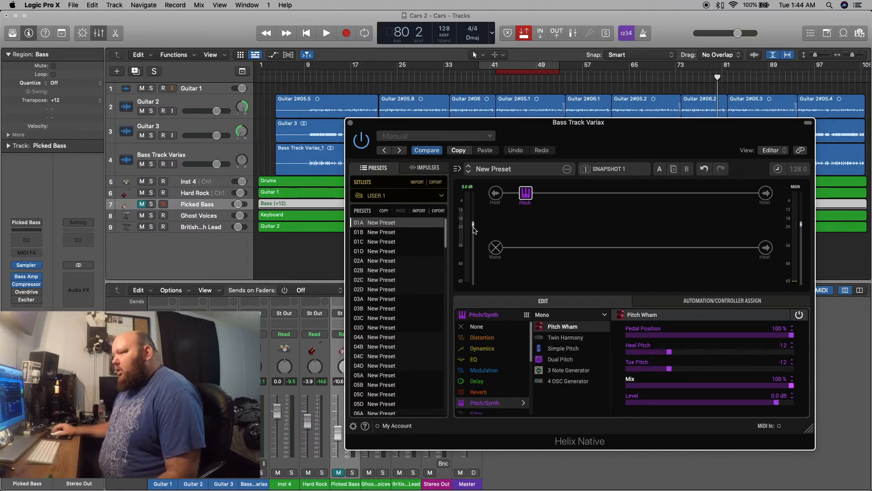